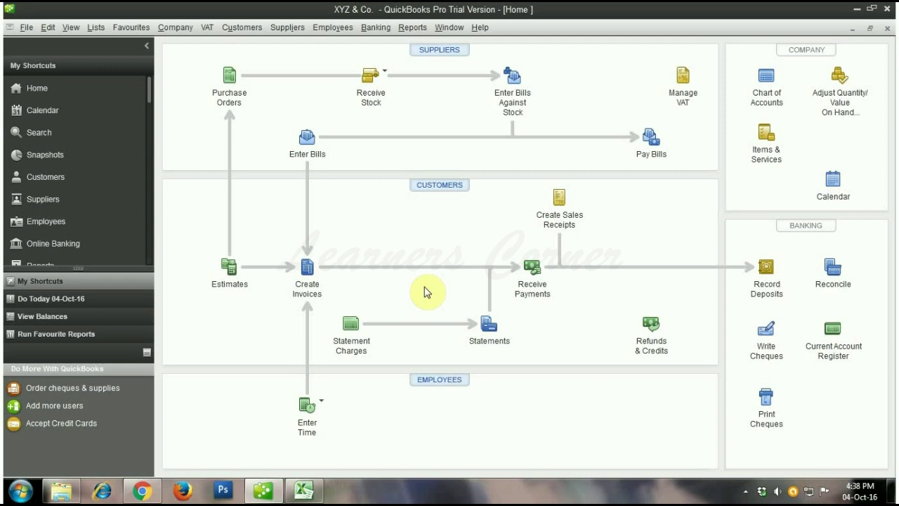
- Start a purchase order for supplier Century, with Century as the drop ship address and the Custom Purchase Order template
left_click(239, 102)
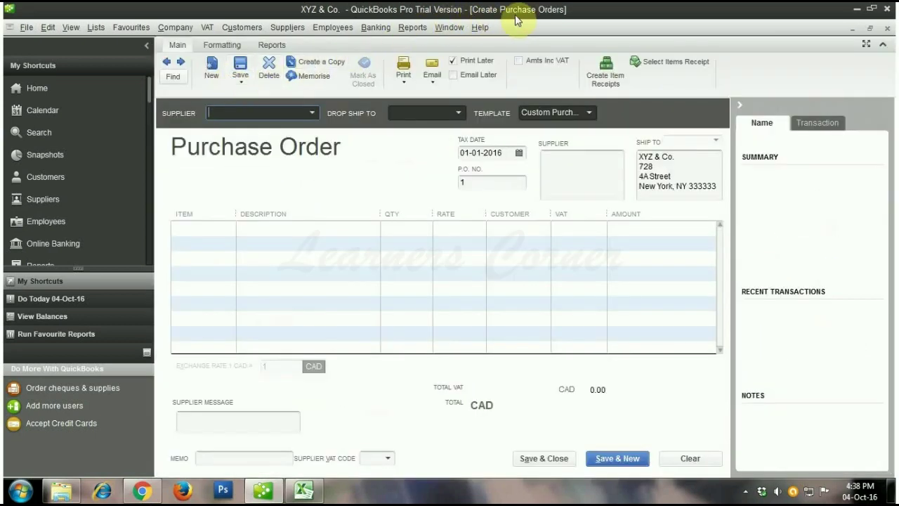
left_click(312, 114)
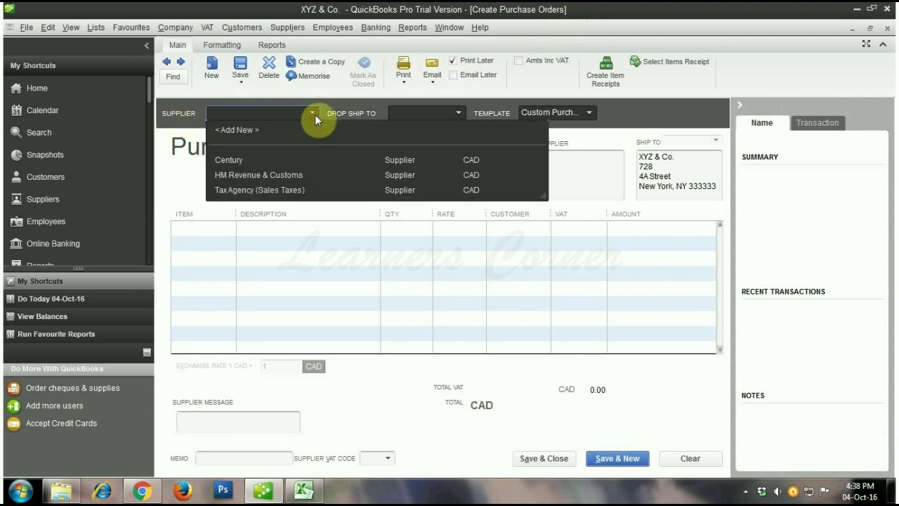
left_click(241, 162)
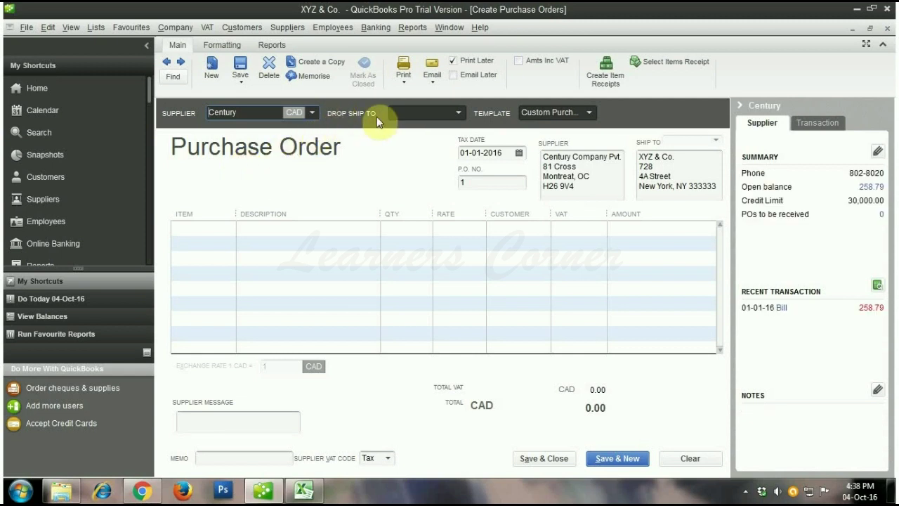
left_click(457, 113)
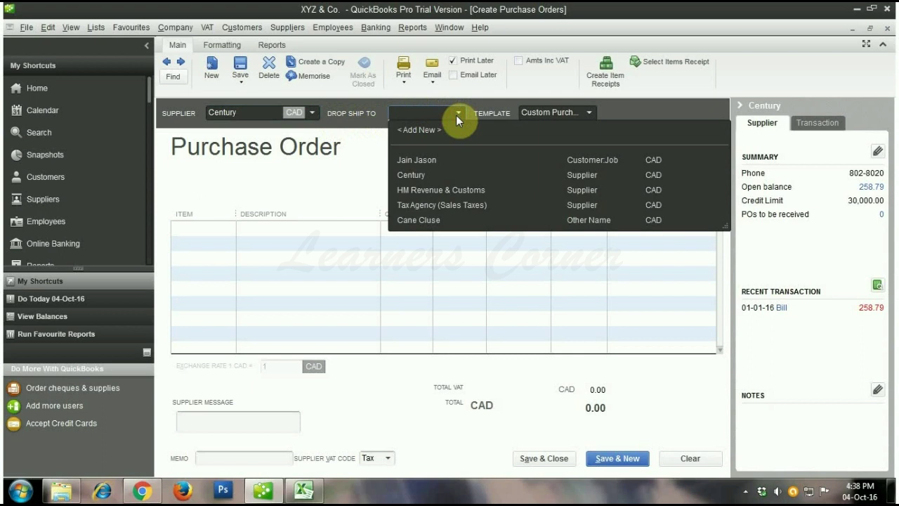
left_click(424, 177)
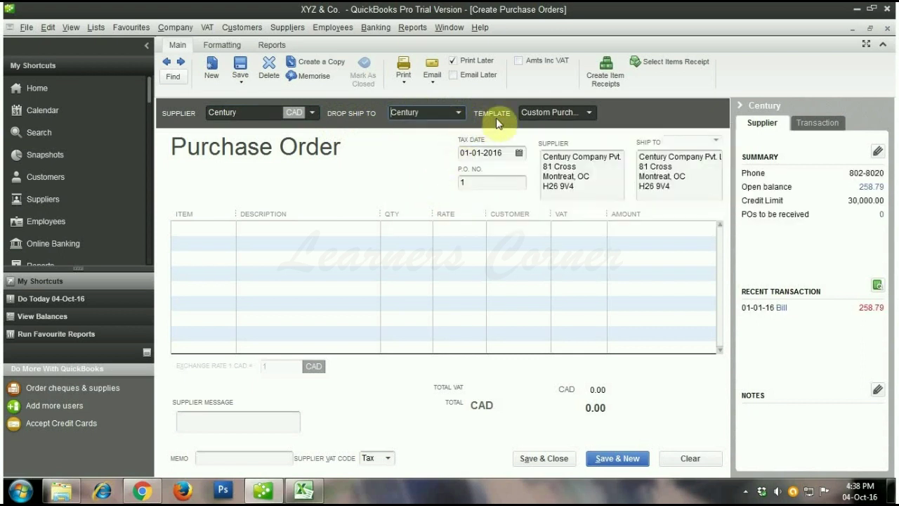
left_click(588, 117)
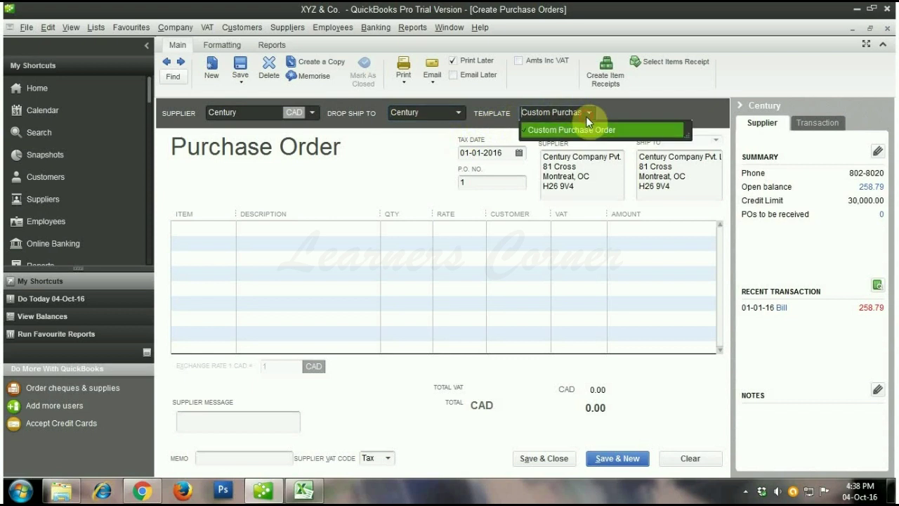
left_click(548, 132)
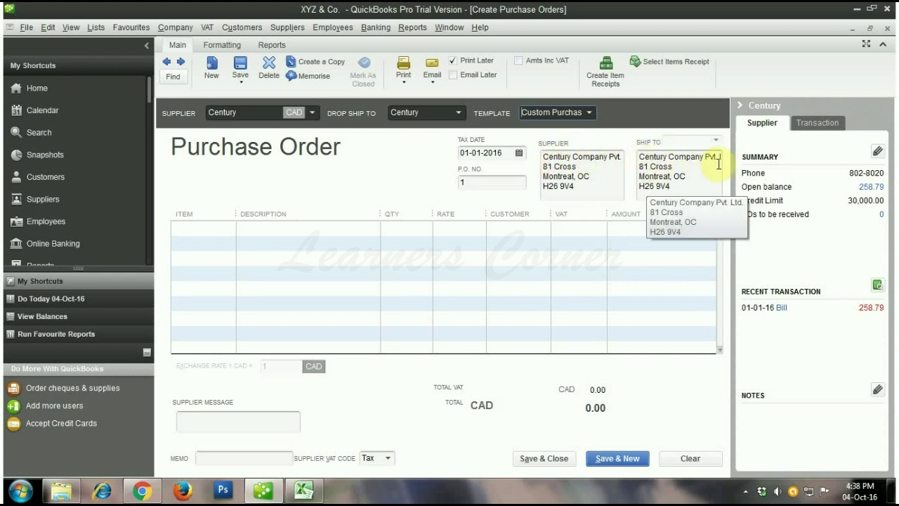
- In the purchase order's first item row, start a new Stock Part item named Mother Board
left_click(191, 225)
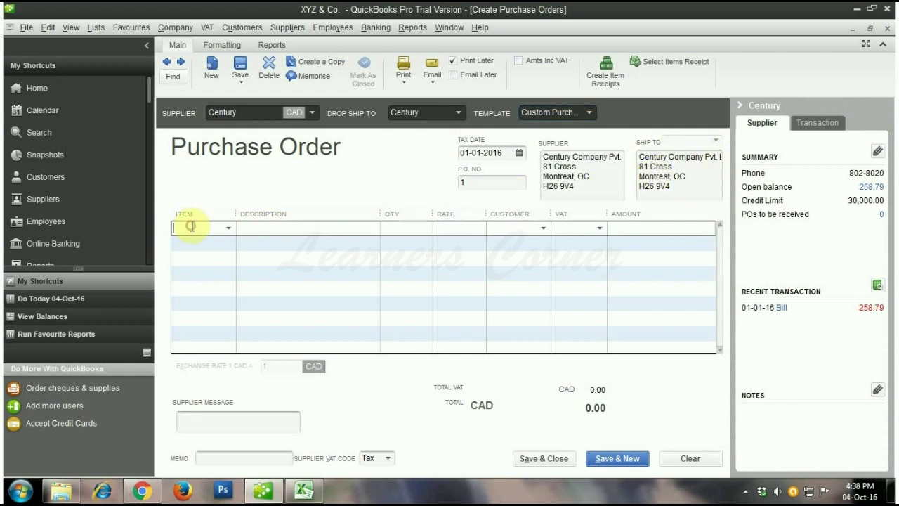
left_click(227, 228)
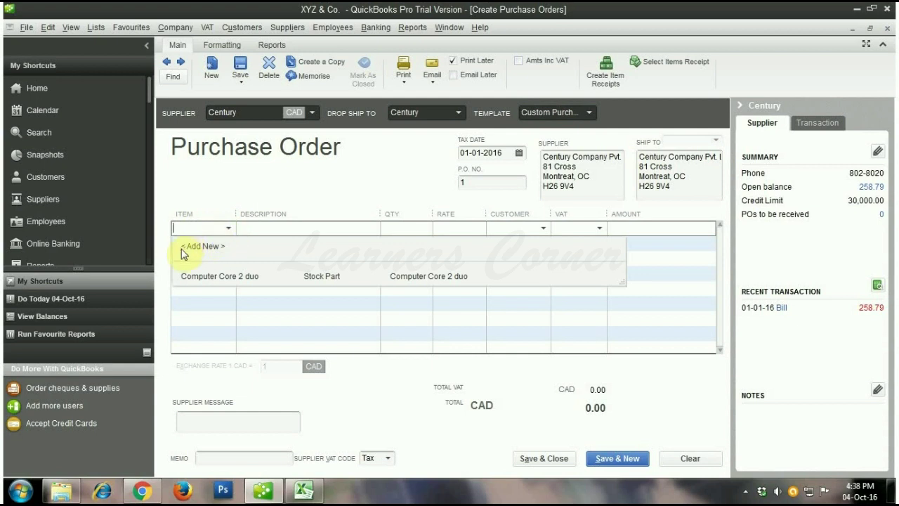
left_click(213, 247)
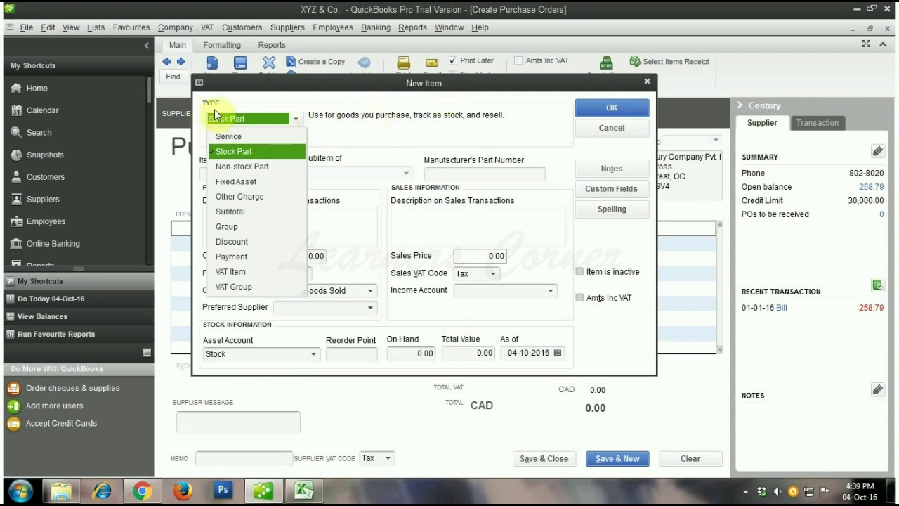
left_click(295, 123)
left_click(295, 121)
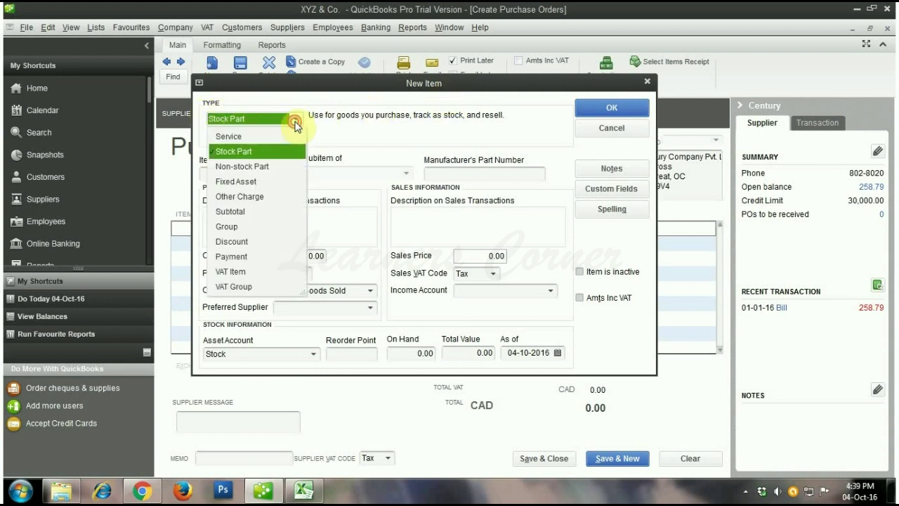
left_click(250, 153)
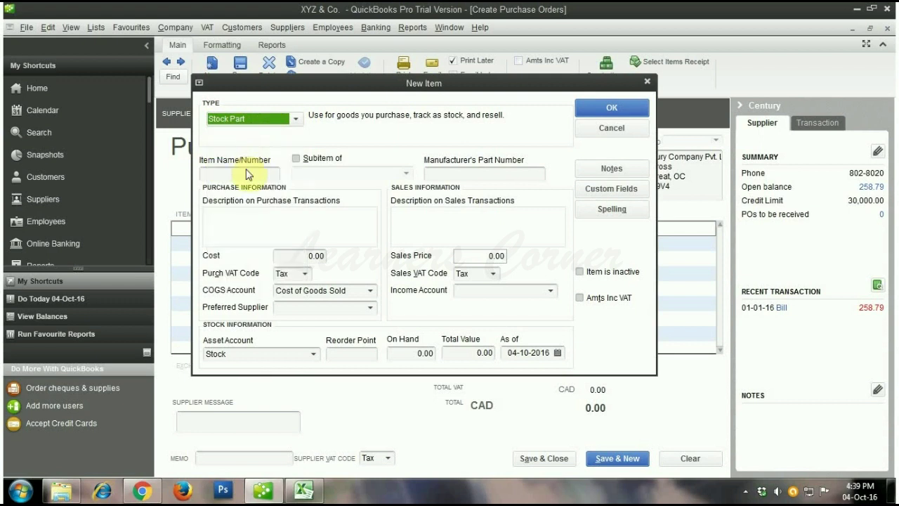
left_click(246, 172)
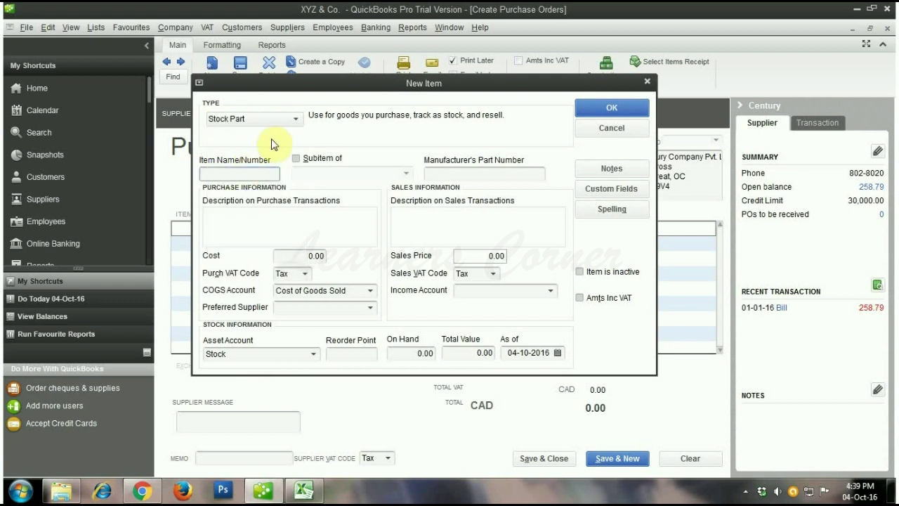
type("Mother Board")
key("Tab")
key("Tab")
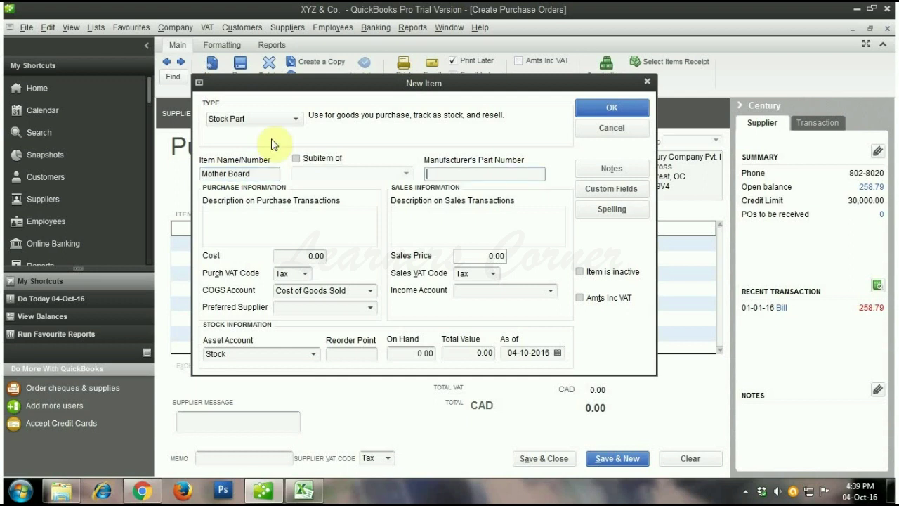
- Enter manufacturer's part number M 101 and the purchase description Mother Board for the new item
type("M 101")
key("Tab")
type("Mother Board")
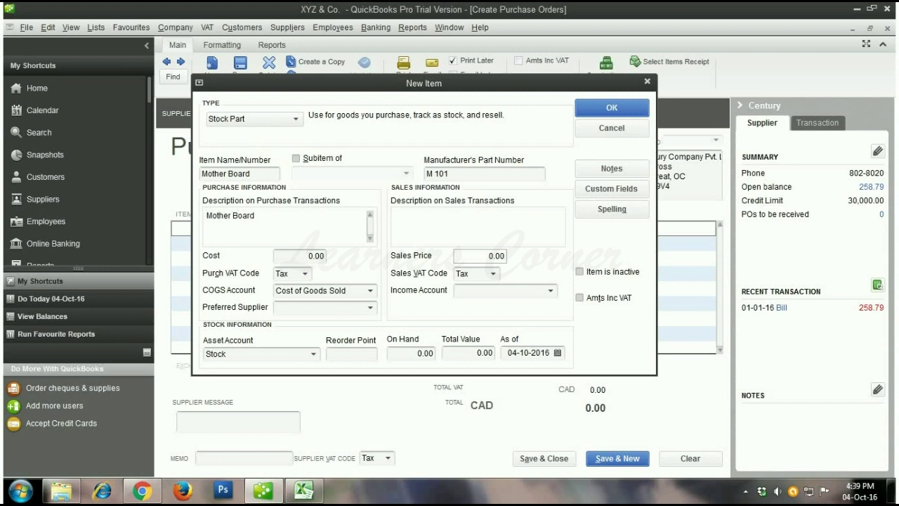
key("Tab")
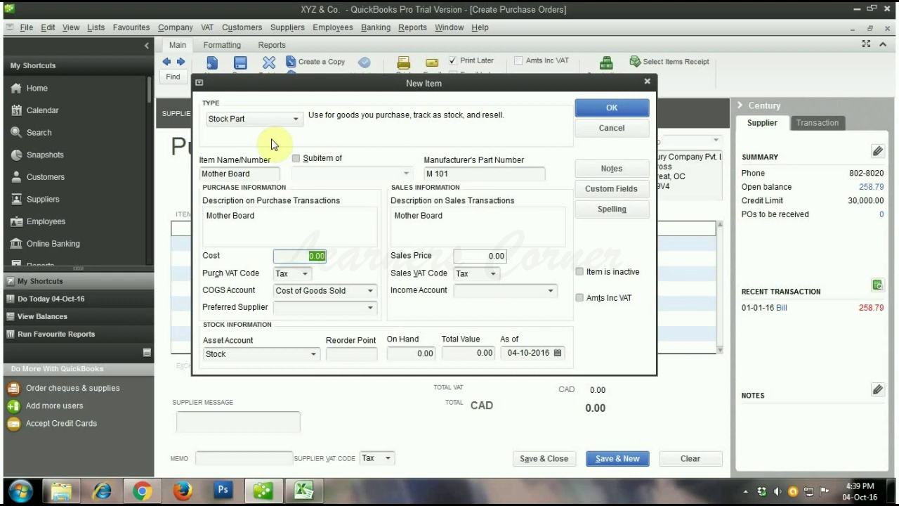
- Set the Mother Board item's cost to 50 and its sales price to 60, keeping both VAT codes at Tax
type("50")
key("Tab")
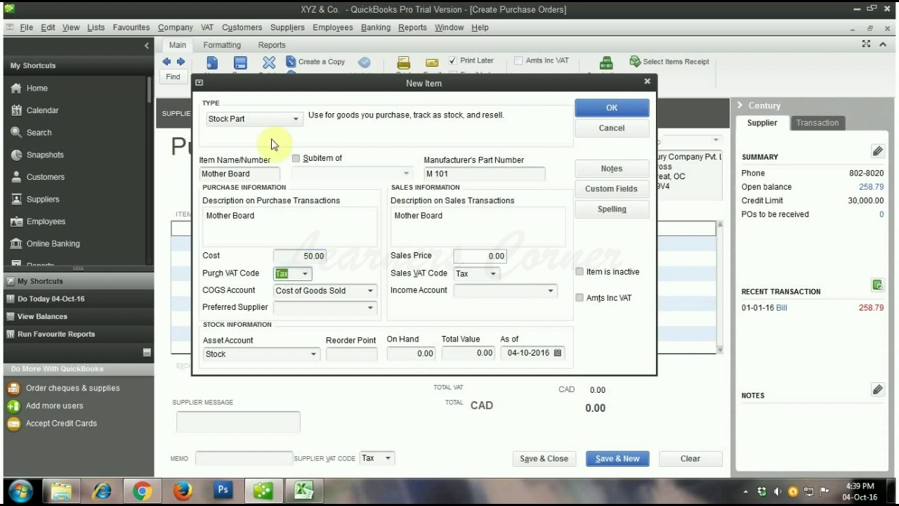
key("Tab")
key("Tab")
key("Tab")
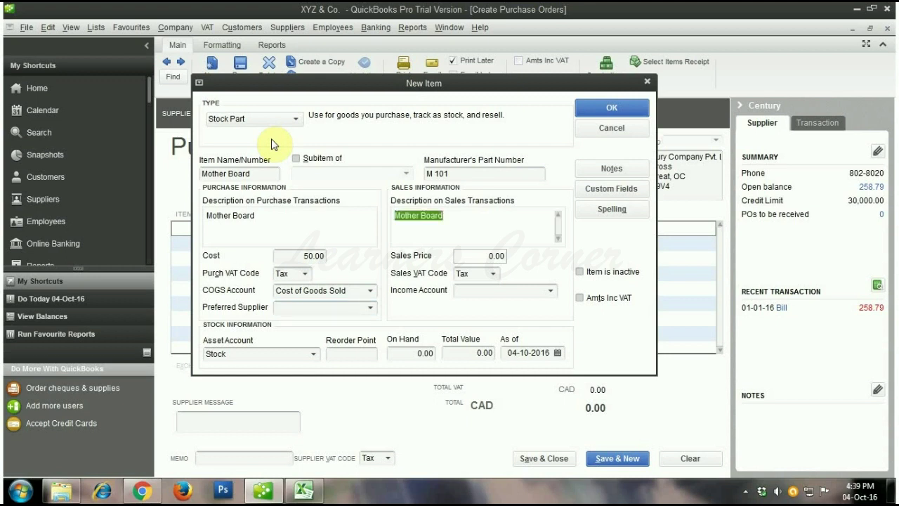
key("Tab")
type("60")
key("Tab")
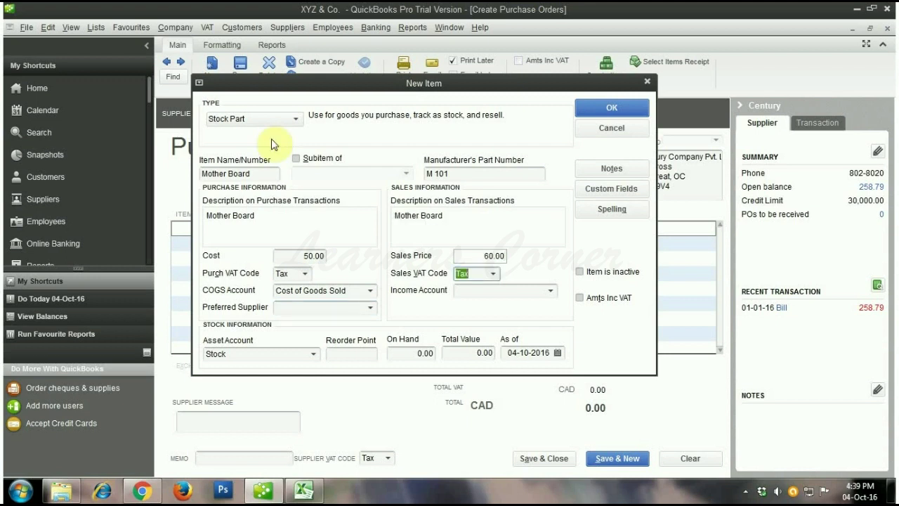
key("Tab")
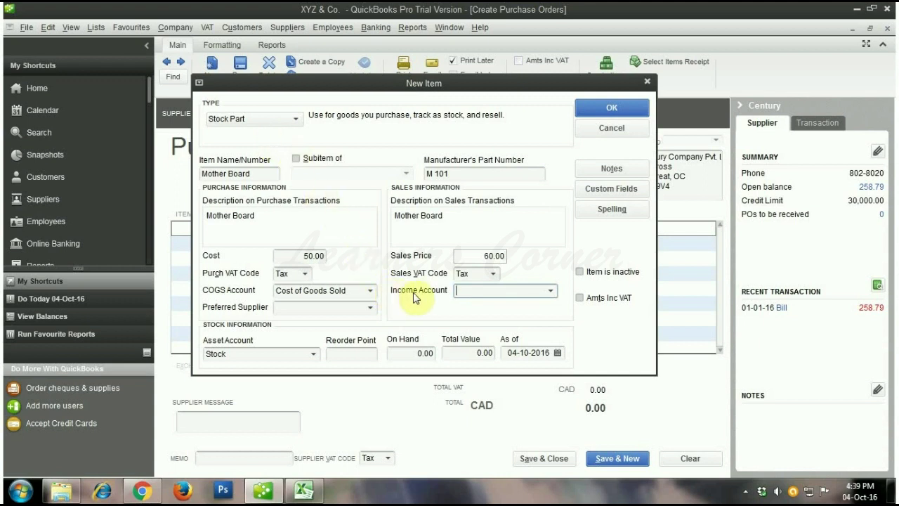
- Set the Mother Board item's income account to Cost of Goods Sold
left_click(551, 291)
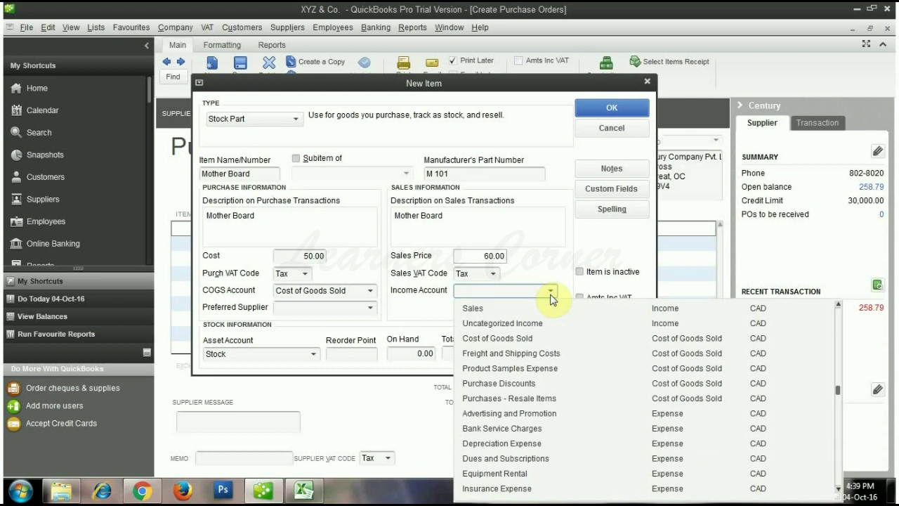
type("Computer Equipment")
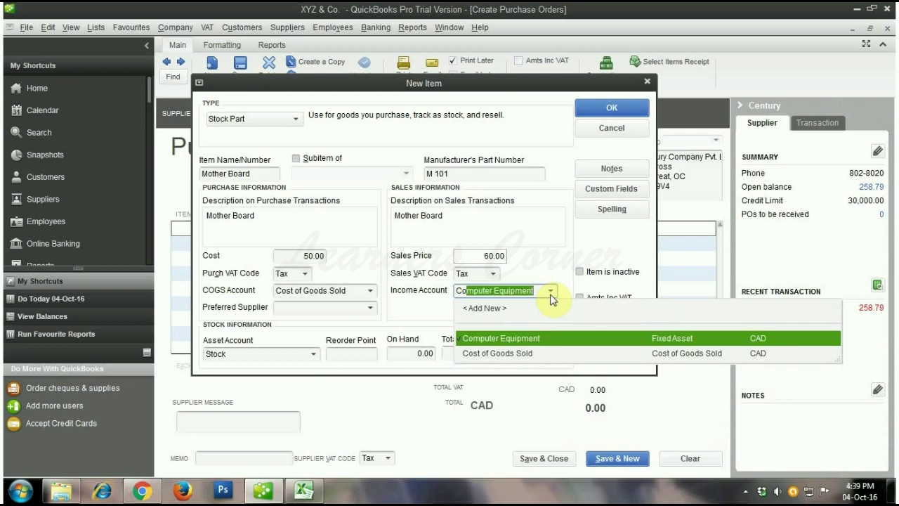
left_click(512, 353)
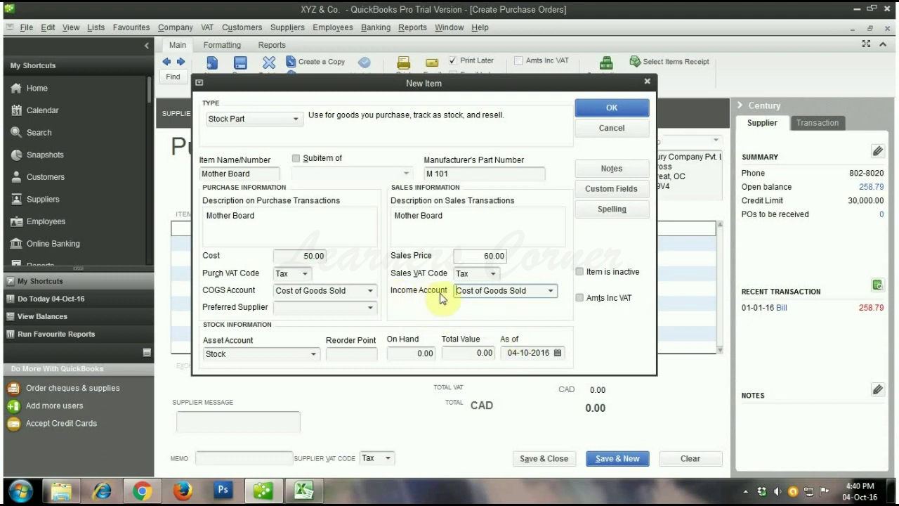
- Set the Mother Board item's income account to Sales
left_click(552, 291)
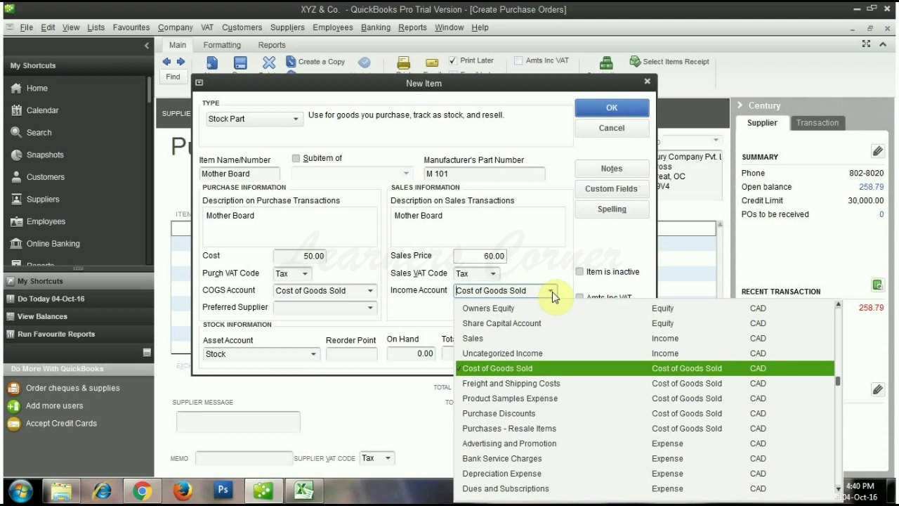
left_click(476, 340)
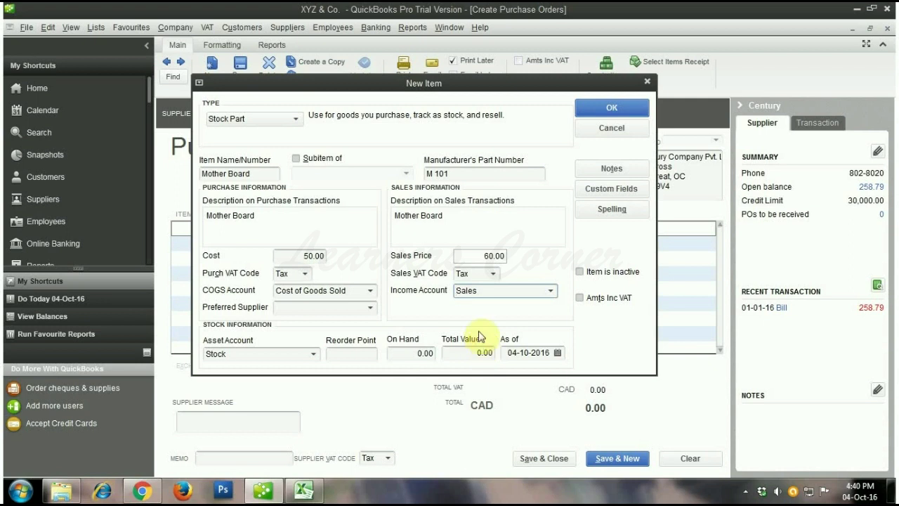
- Set the stock as-of date to 01-01-2016 and save the Mother Board item to the order
key("Tab")
key("Tab")
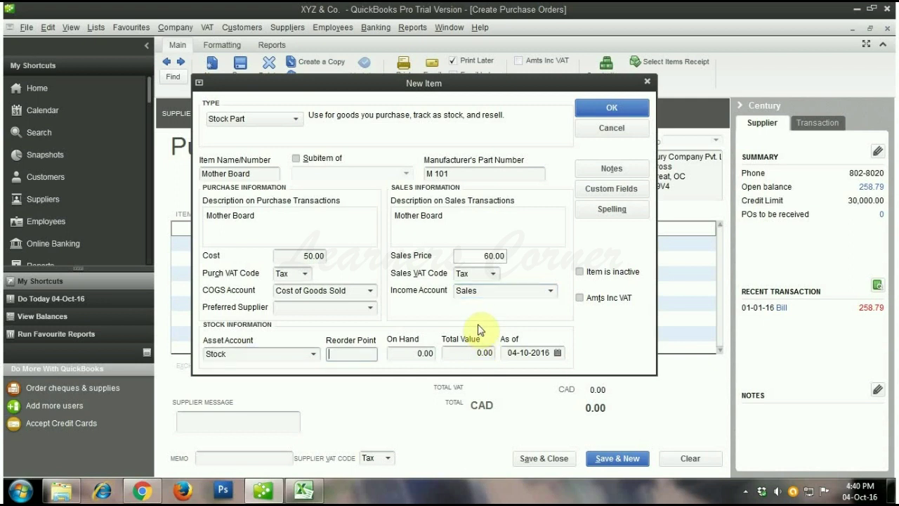
key("Tab")
key("Tab")
key("Tab")
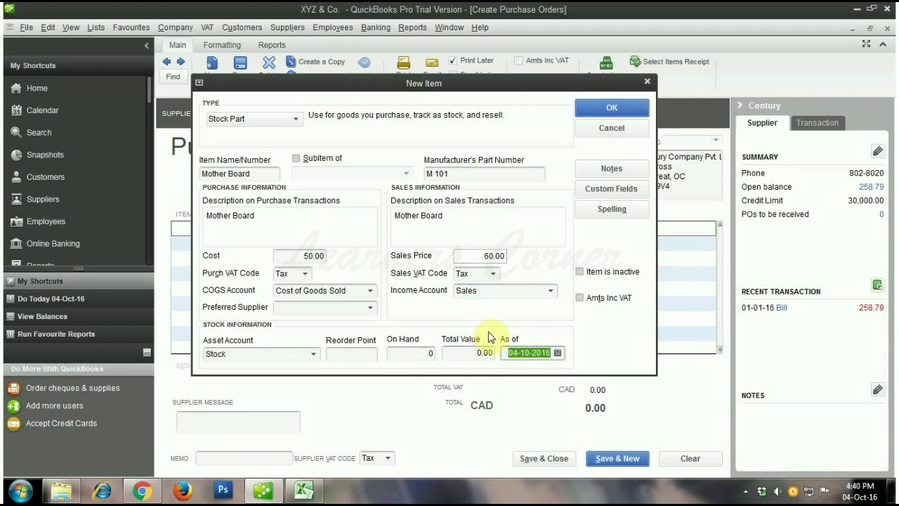
left_click(558, 353)
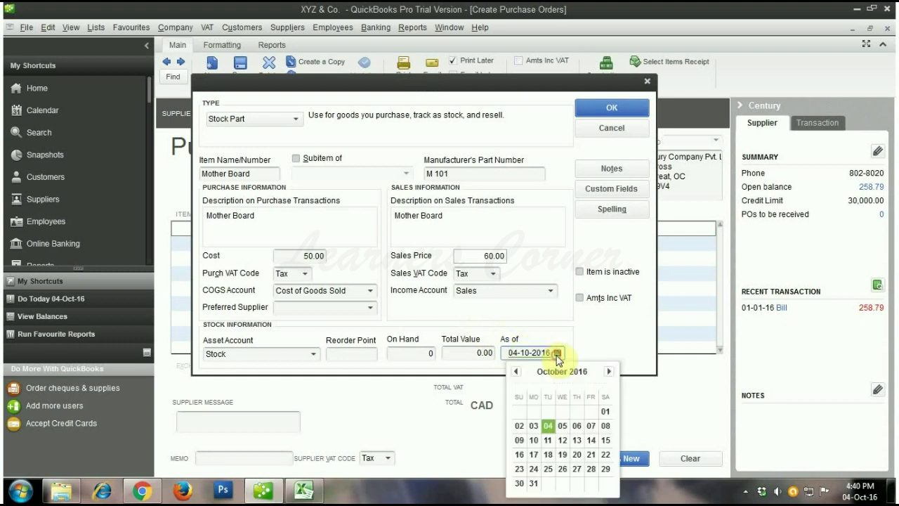
left_click(516, 371)
left_click(516, 371)
left_click(516, 371)
left_click(517, 371)
left_click(517, 371)
left_click(516, 371)
left_click(517, 371)
left_click(517, 371)
left_click(516, 371)
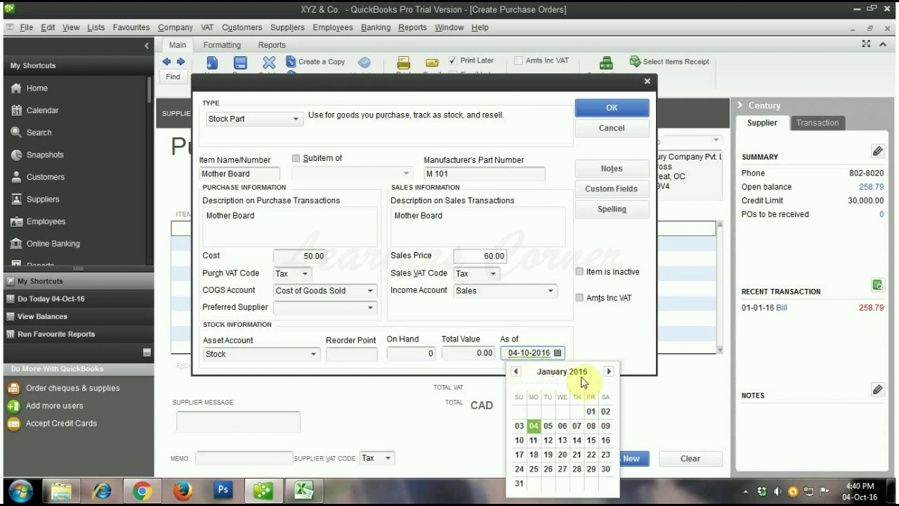
left_click(591, 412)
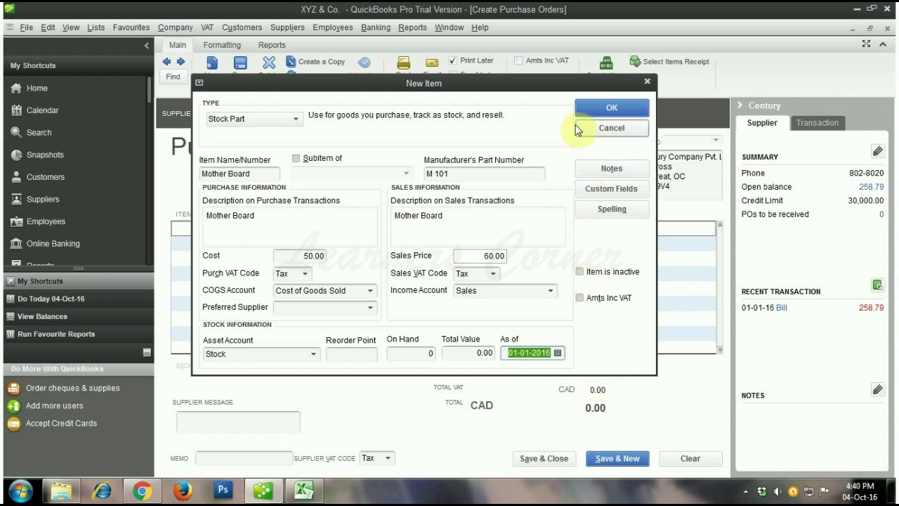
left_click(634, 114)
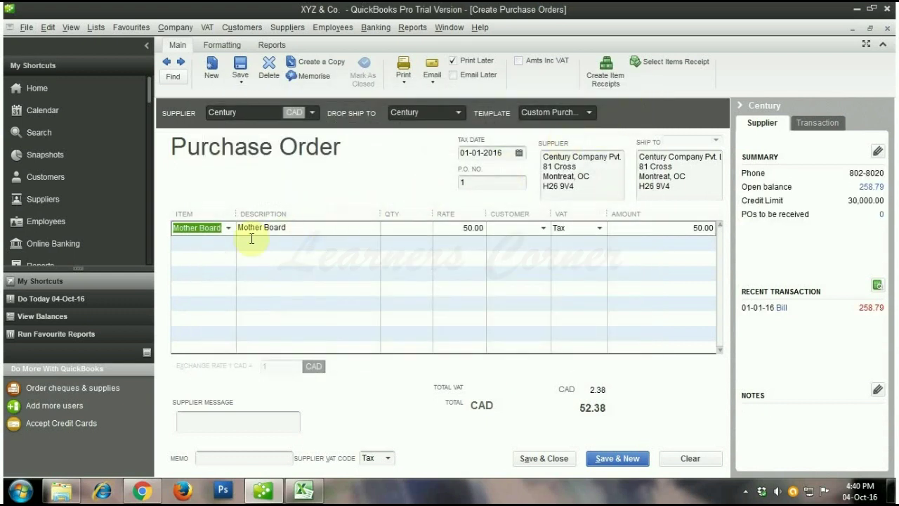
left_click(214, 245)
left_click(229, 243)
left_click(212, 262)
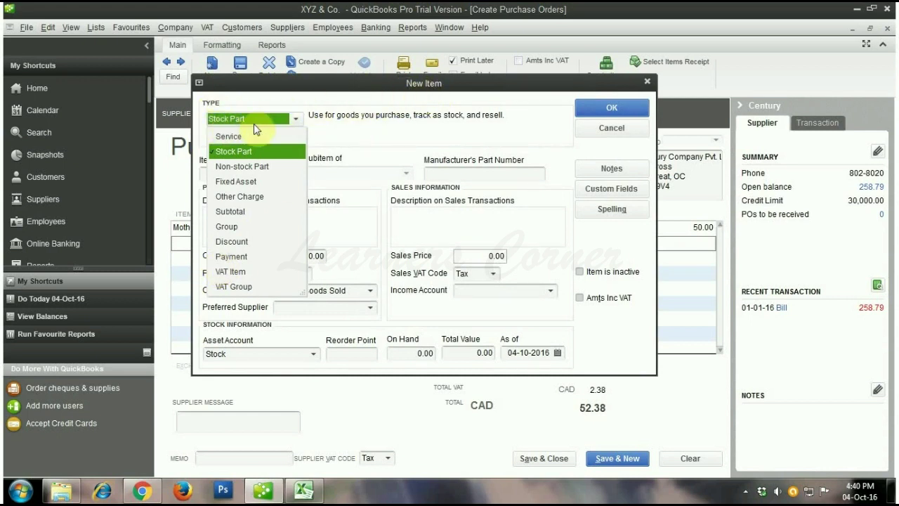
left_click(296, 119)
left_click(295, 119)
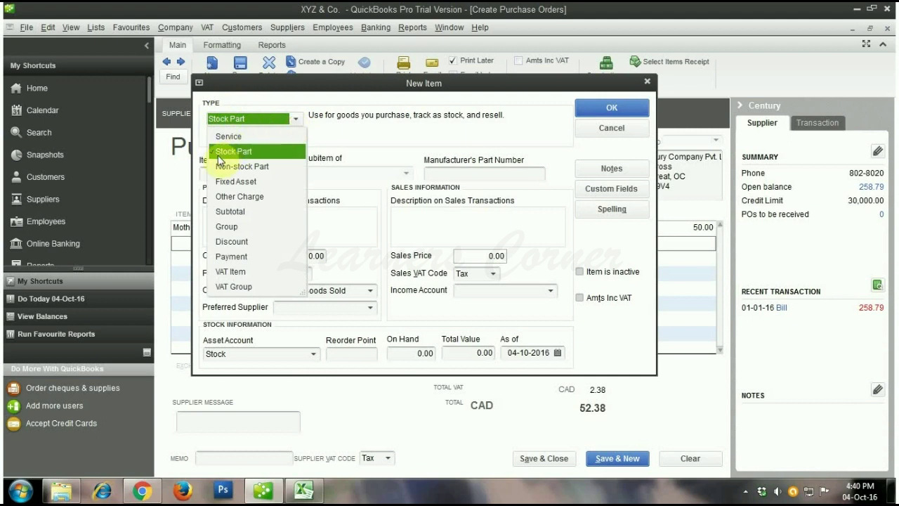
left_click(247, 155)
left_click(243, 176)
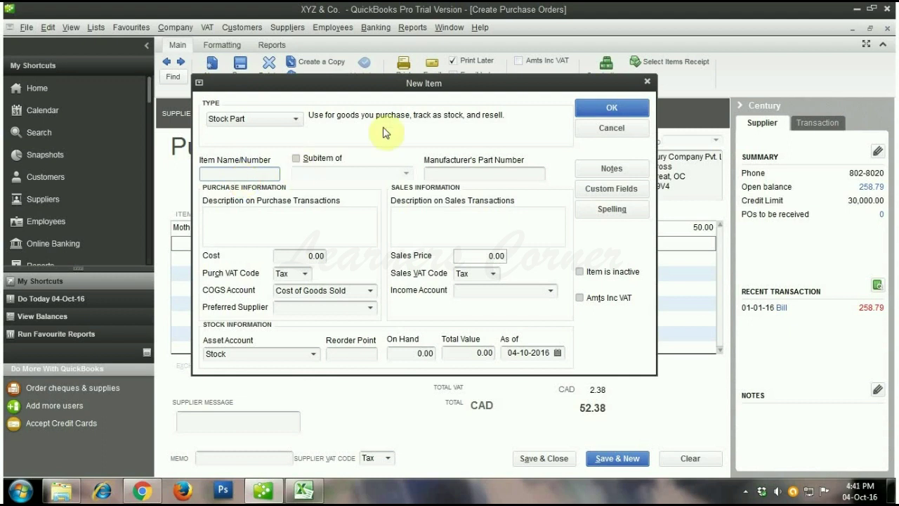
left_click(647, 84)
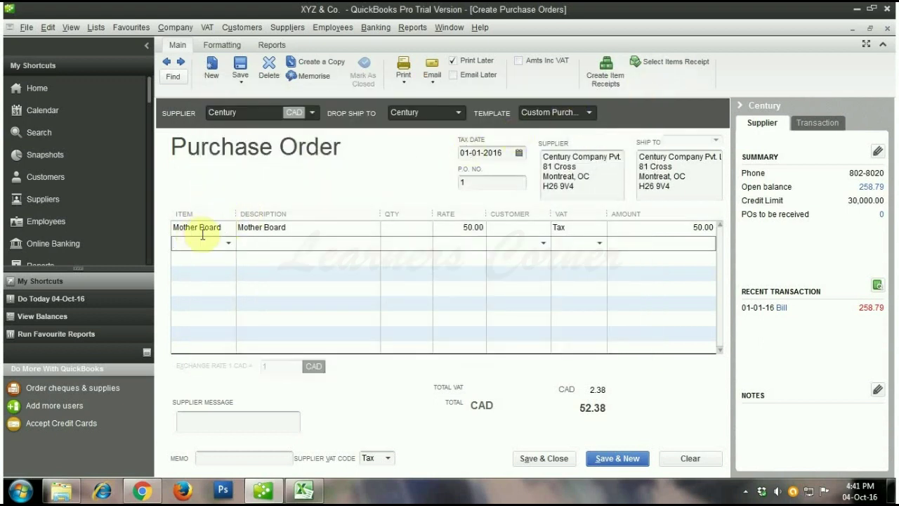
- Set the quantity on the Mother Board order line to 10
left_click(405, 232)
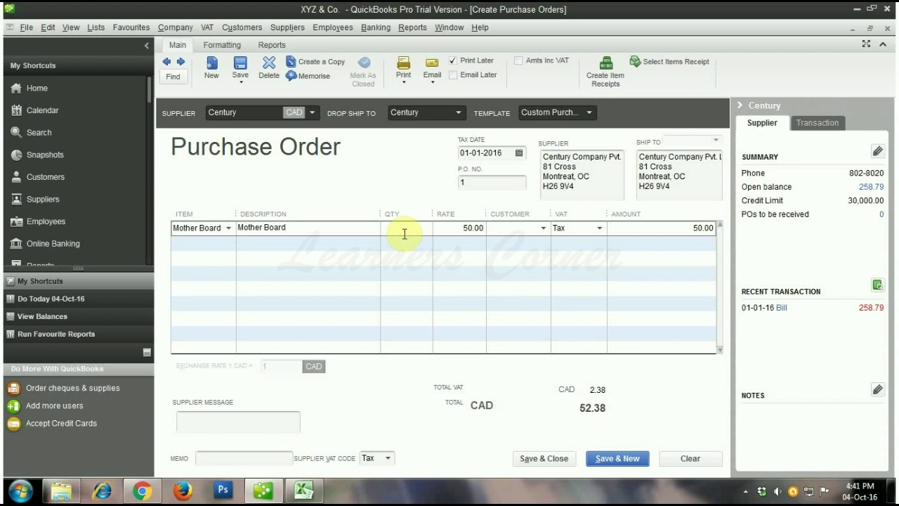
type("10")
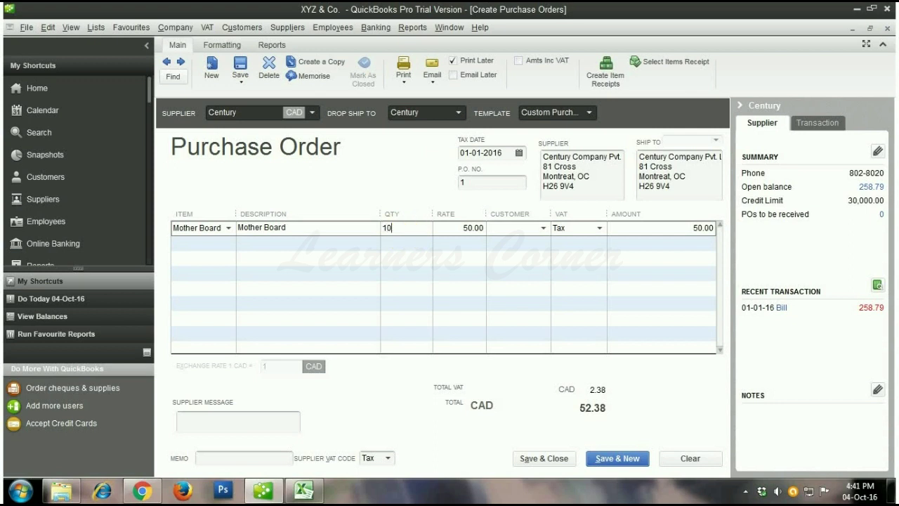
key("Tab")
key("Tab")
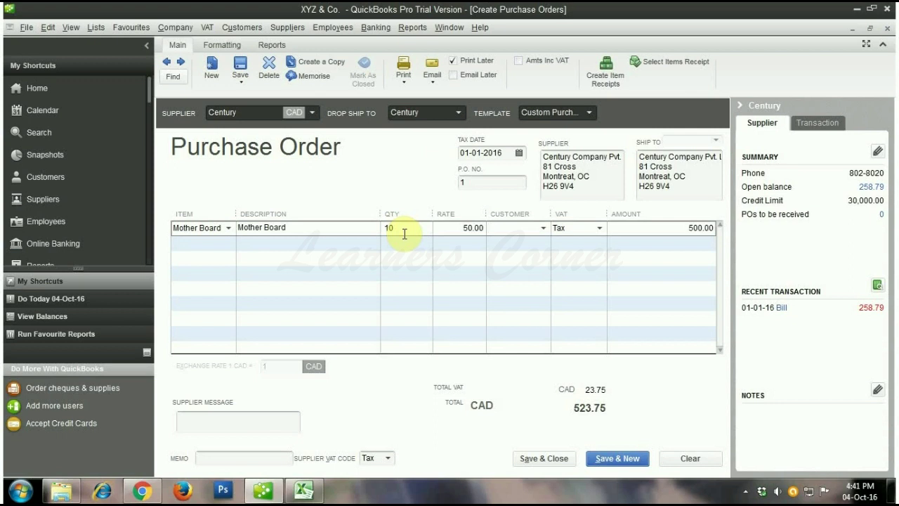
- Try assigning the existing customer to the Mother Board order line, and clear the customer field again
left_click(543, 228)
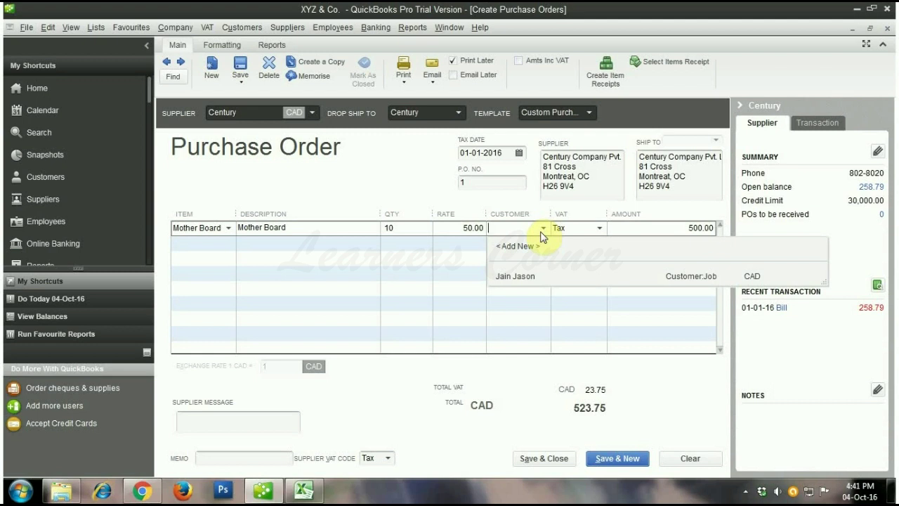
left_click(532, 283)
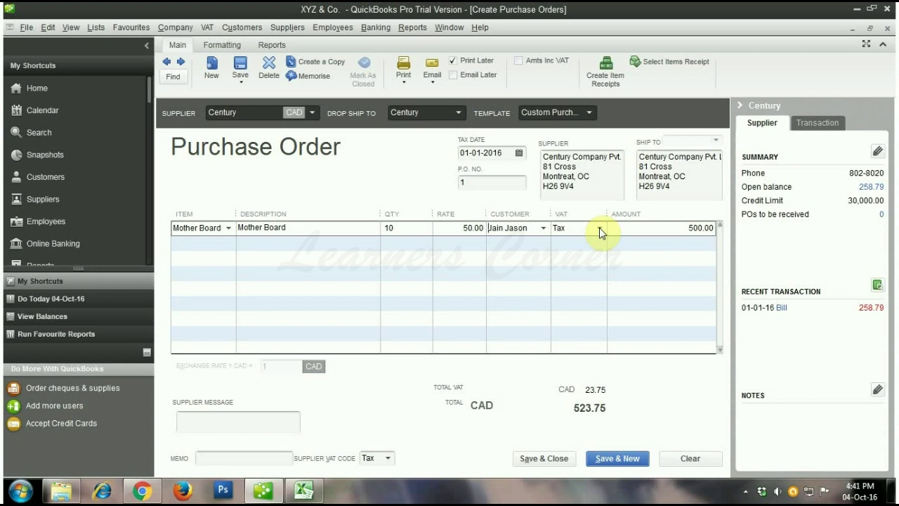
left_click(543, 228)
key("Delete")
left_click(686, 66)
left_click(536, 228)
key("Delete")
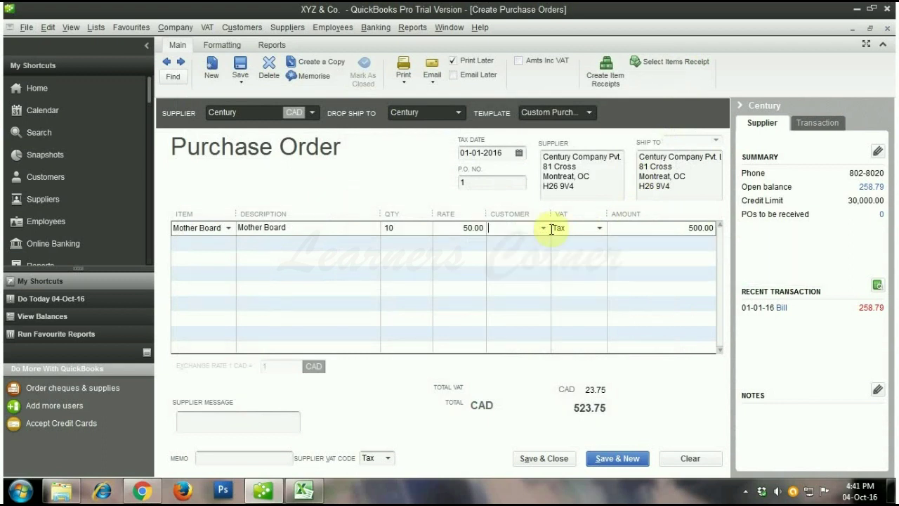
- Check the VAT codes available for the Mother Board order line, keeping Tax
left_click(598, 231)
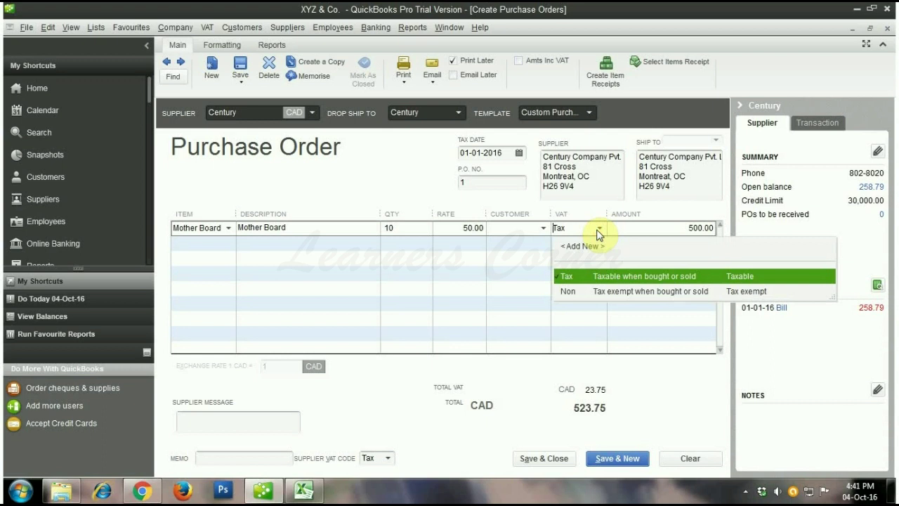
left_click(599, 232)
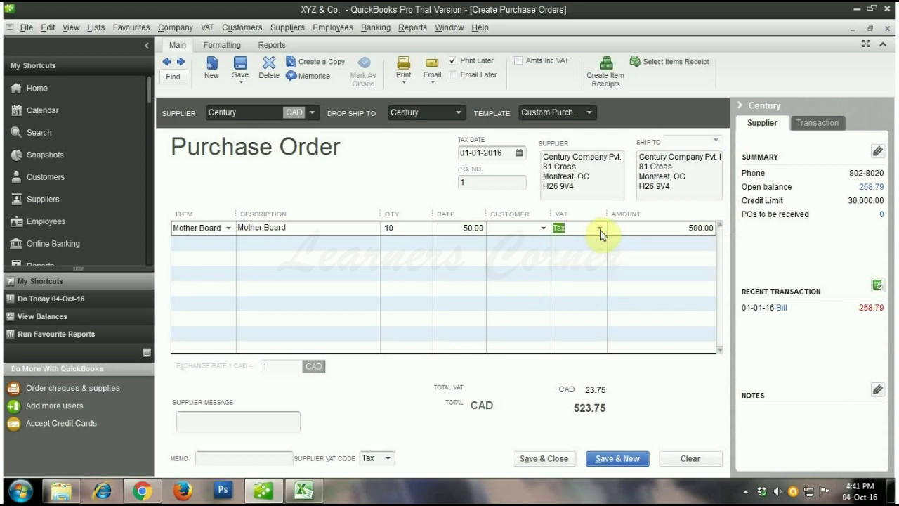
left_click(628, 231)
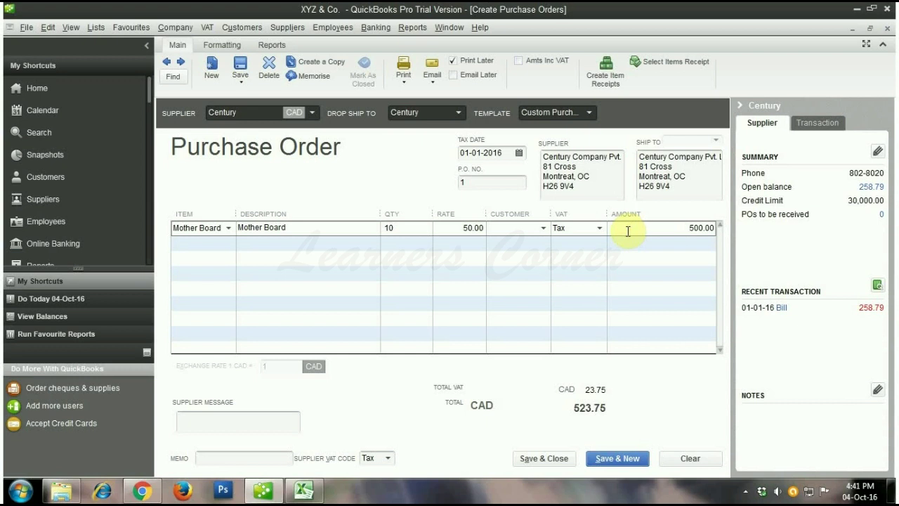
- Create a new item of type Stock Part named CPU from the second order line
left_click(219, 245)
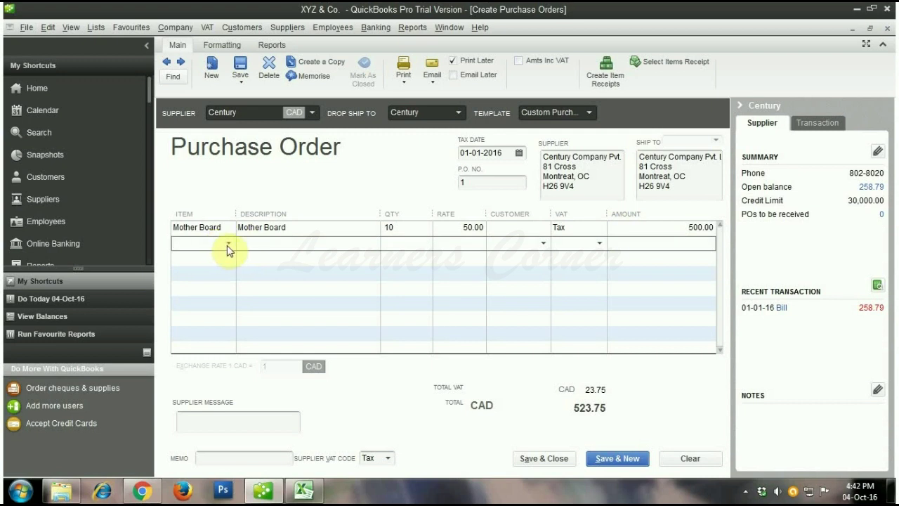
left_click(228, 245)
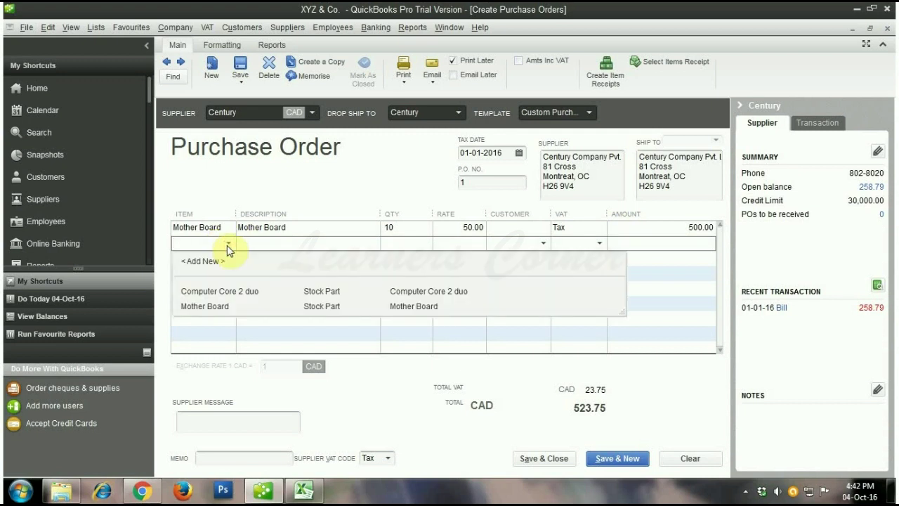
left_click(209, 264)
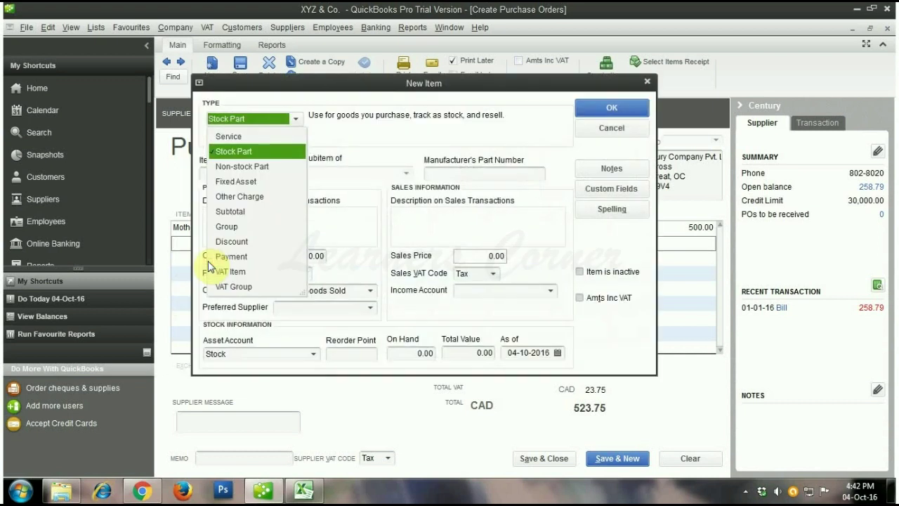
left_click(255, 156)
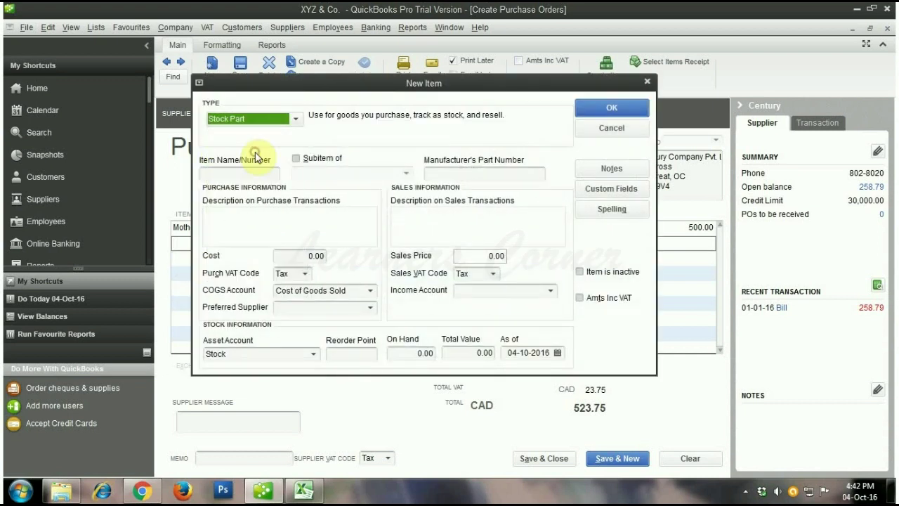
left_click(251, 174)
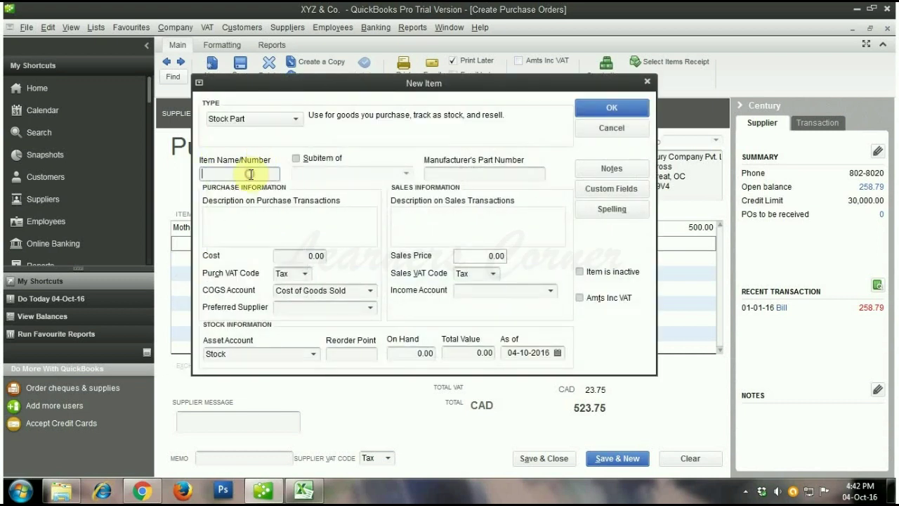
type("CPU")
key("Tab")
key("Tab")
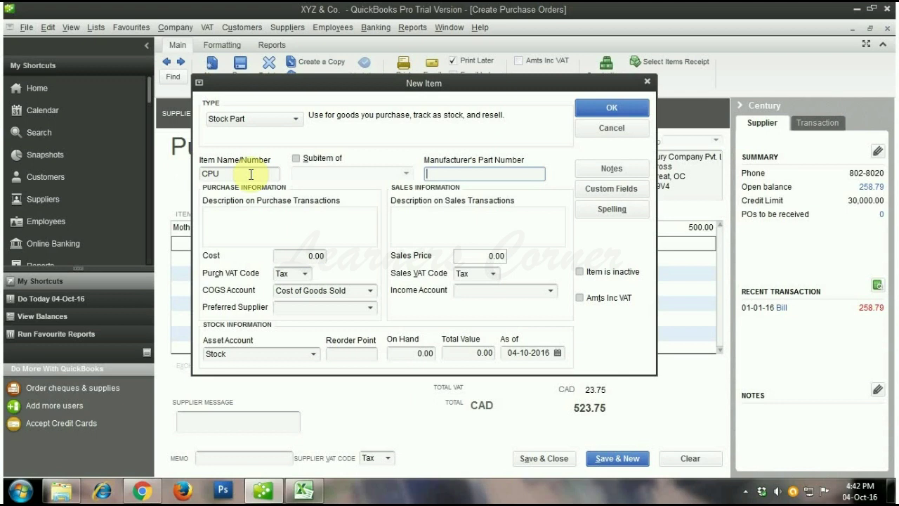
- Set the CPU item's manufacturer's part number to C 201 and its purchase description to CPU
type("C")
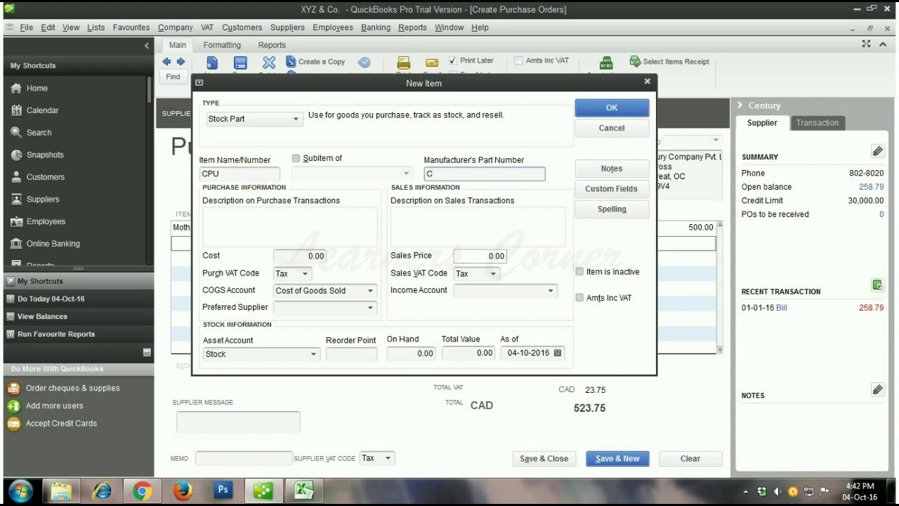
type(" 201")
key("Tab")
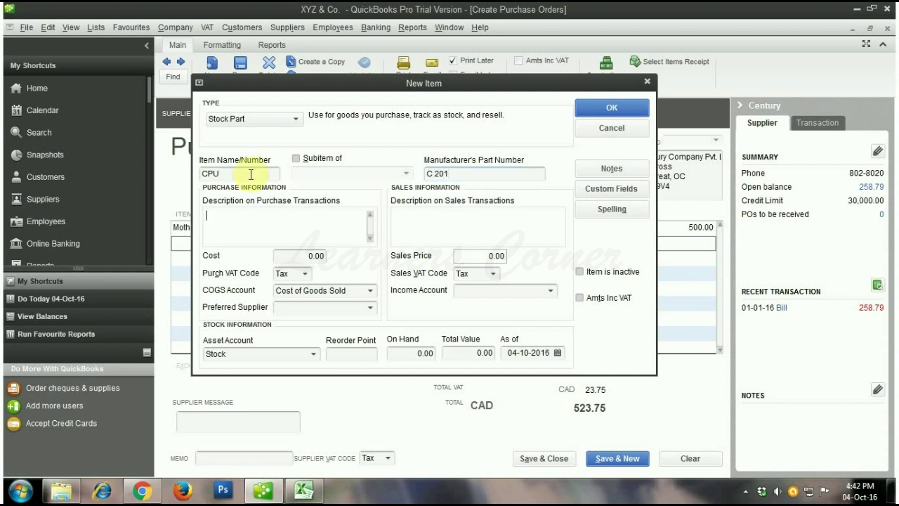
type("CPU")
key("Tab")
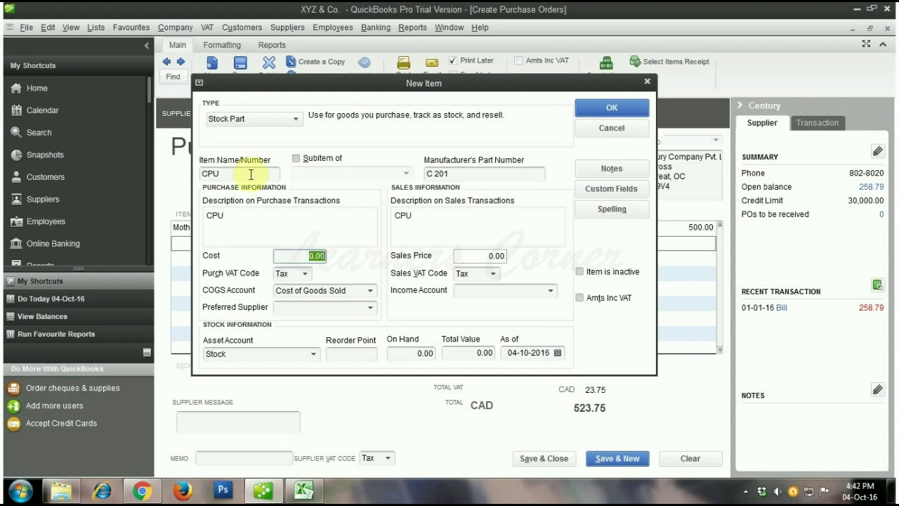
- Set the CPU item's cost to 60, keeping the purchase VAT code Tax and the Cost of Goods Sold account
type("60")
key("Tab")
key("Tab")
key("Tab")
key("Tab")
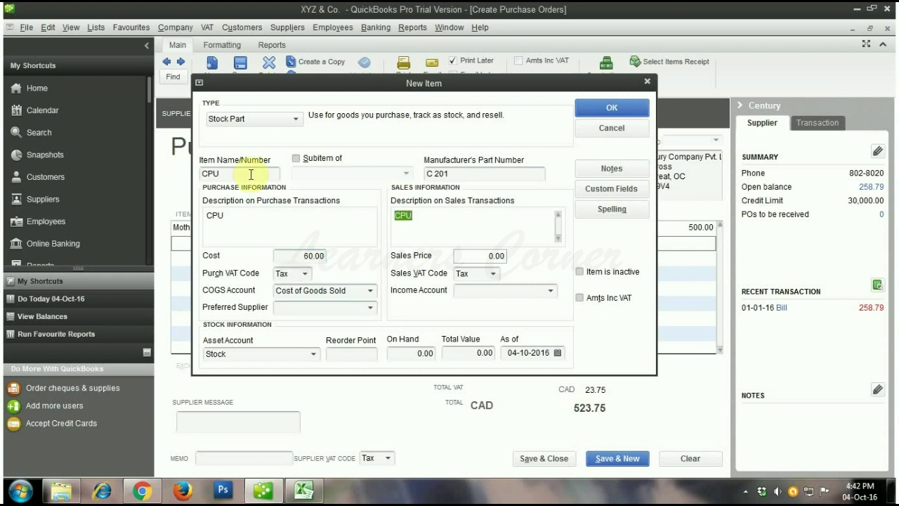
- Set the CPU item's sales price to 70 and its income account to Sales
key("Tab")
type("70")
key("Tab")
key("Tab")
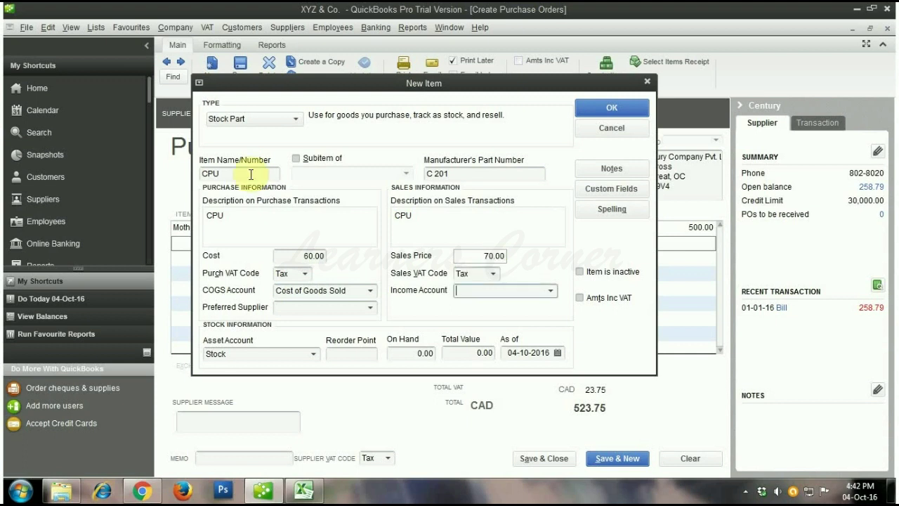
type("Sales")
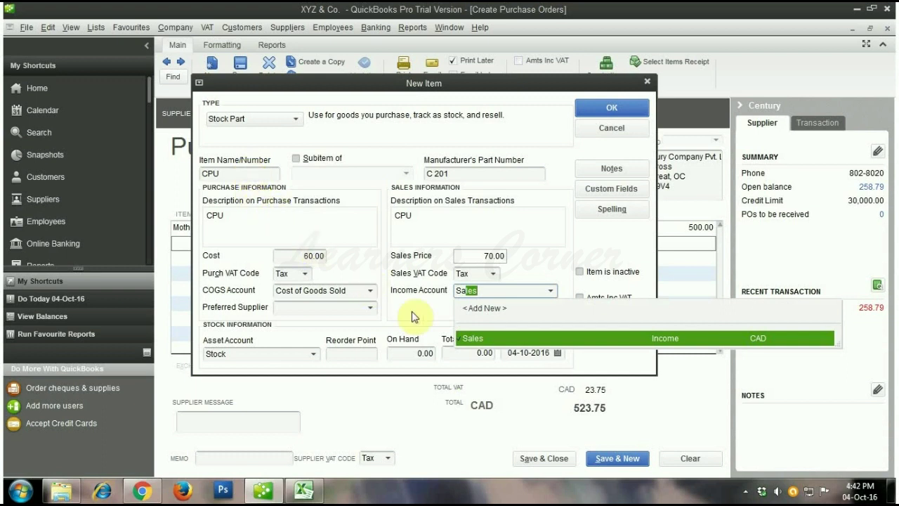
left_click(489, 341)
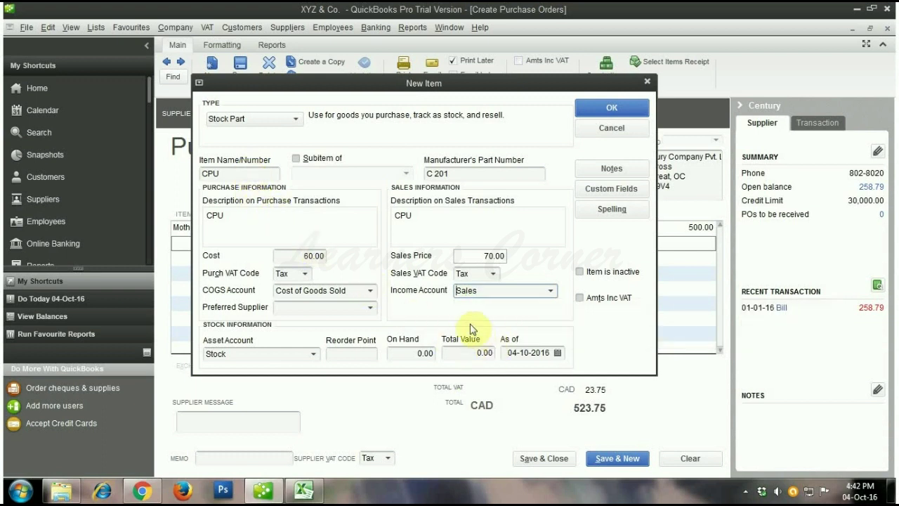
- Set the CPU item's stock as-of date to 01-01-2016 and save the item to the order
key("Tab")
key("Tab")
key("Tab")
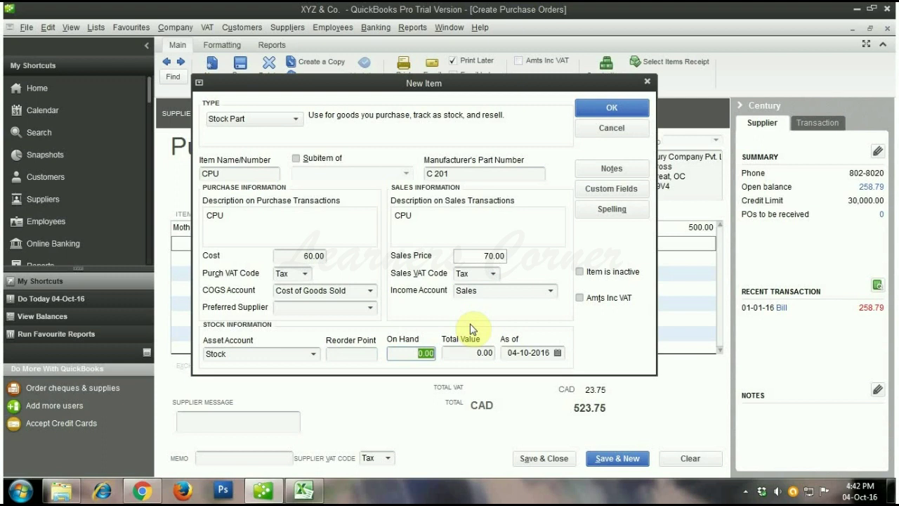
key("Tab")
key("Tab")
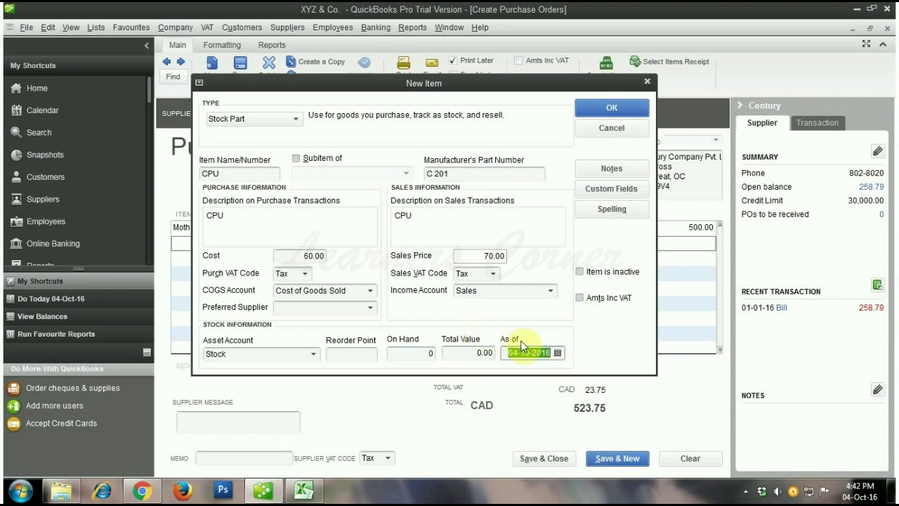
left_click(558, 352)
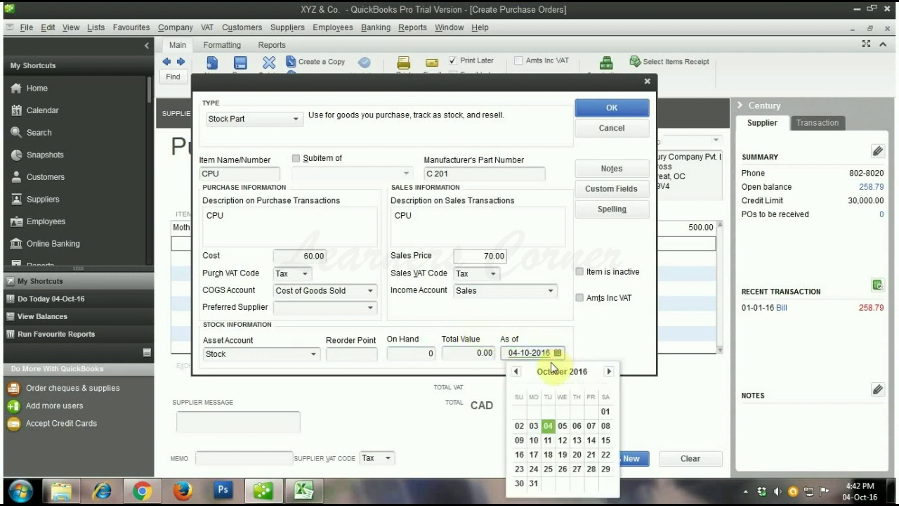
left_click(516, 371)
left_click(516, 371)
left_click(517, 372)
left_click(517, 371)
left_click(517, 372)
left_click(516, 372)
left_click(516, 371)
left_click(517, 372)
left_click(517, 372)
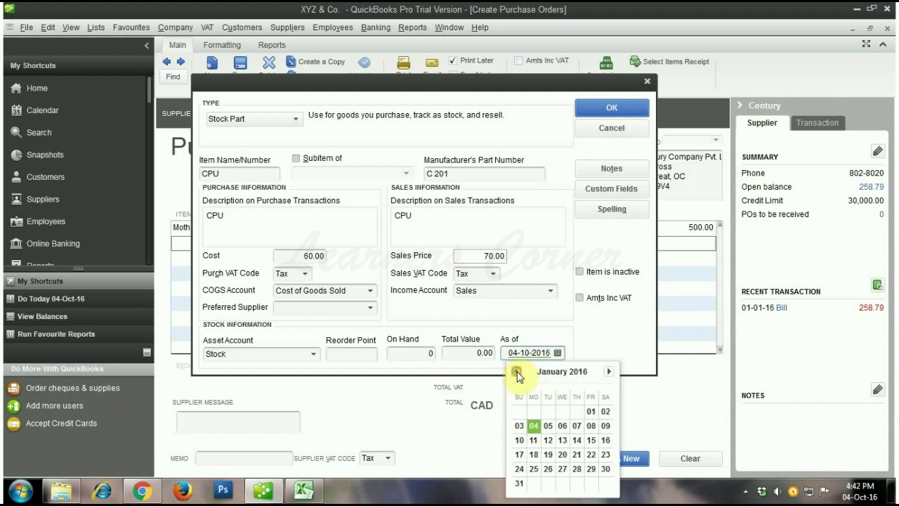
left_click(590, 411)
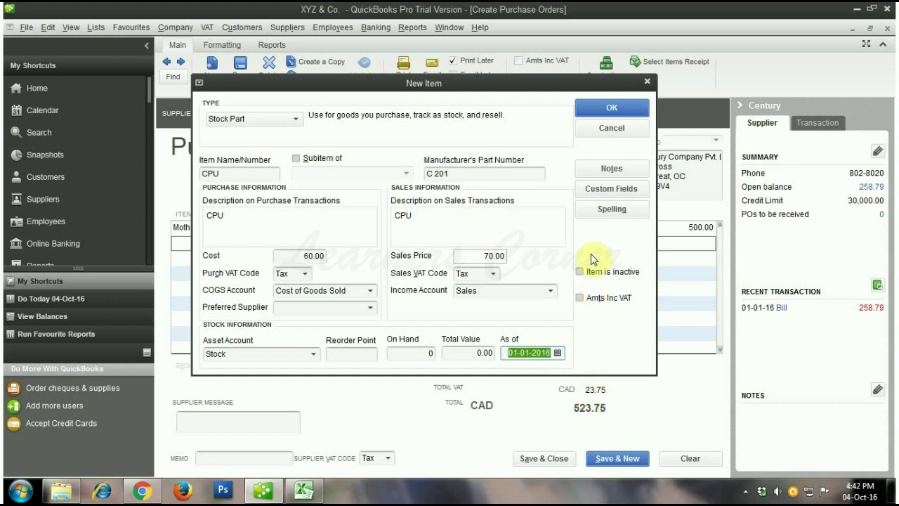
left_click(623, 111)
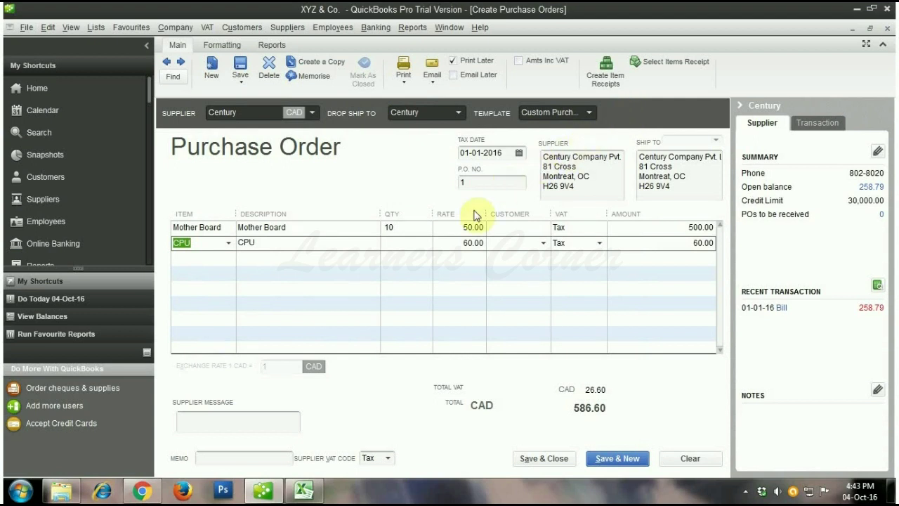
- Set the quantity on the CPU order line to 10
left_click(402, 242)
type("10")
key("Tab")
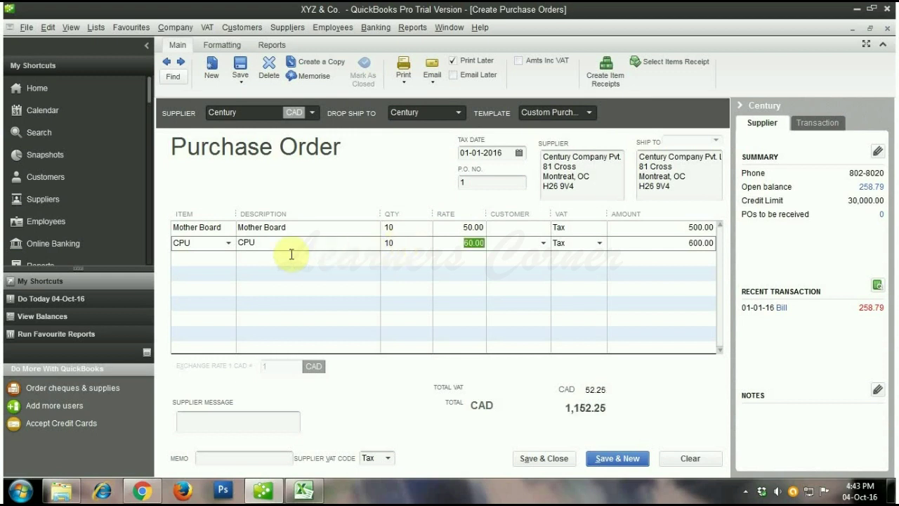
- Create a new Stock Part item named Hard Disk with manufacturer's part number H 101 from the third order line
left_click(226, 258)
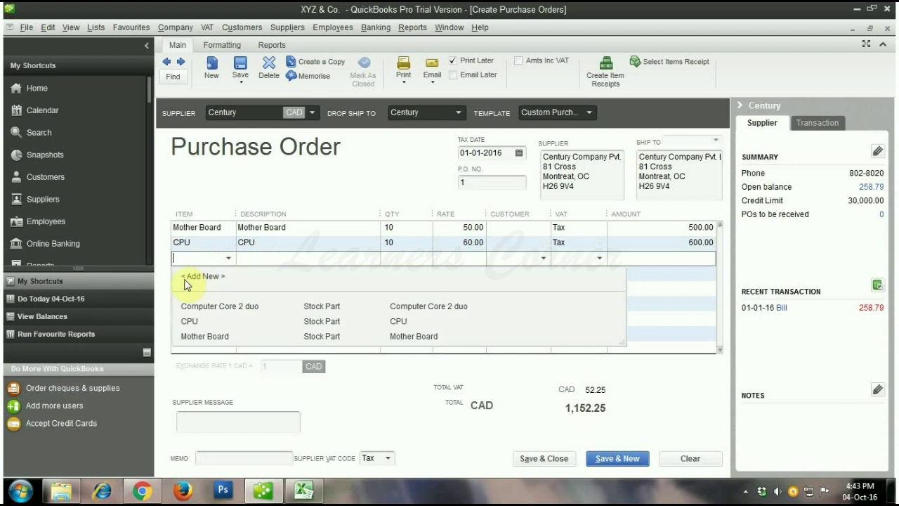
left_click(214, 277)
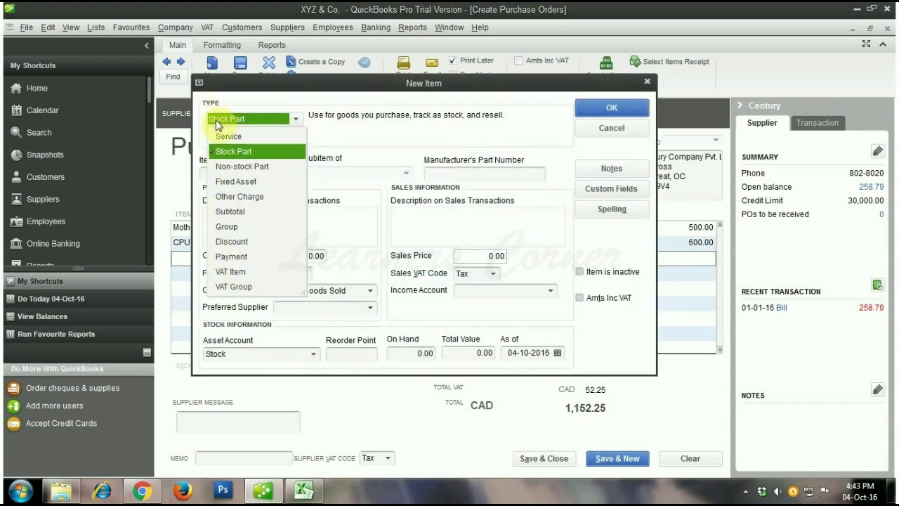
left_click(239, 151)
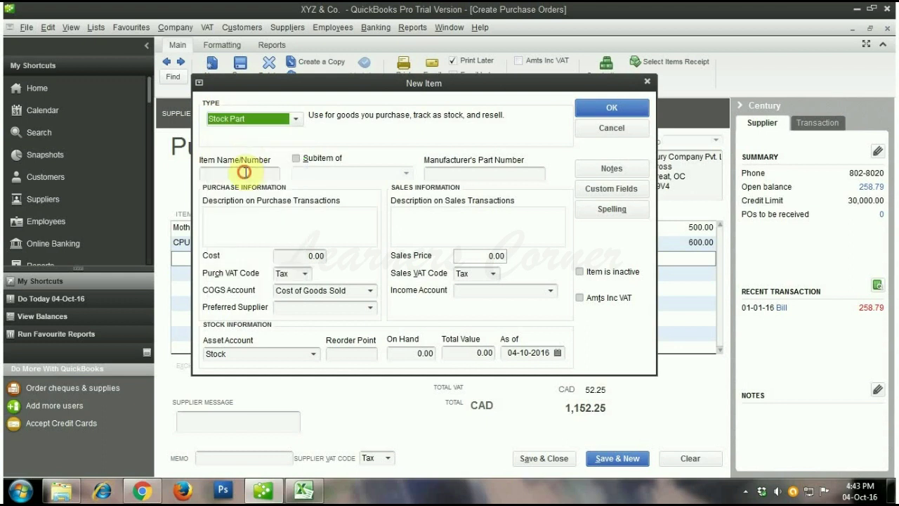
left_click(245, 173)
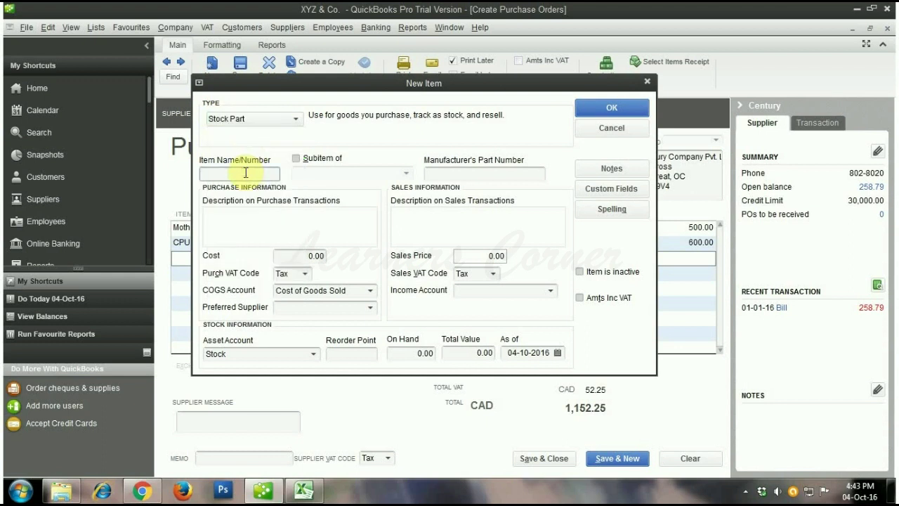
type("Hard Disk")
key("Tab")
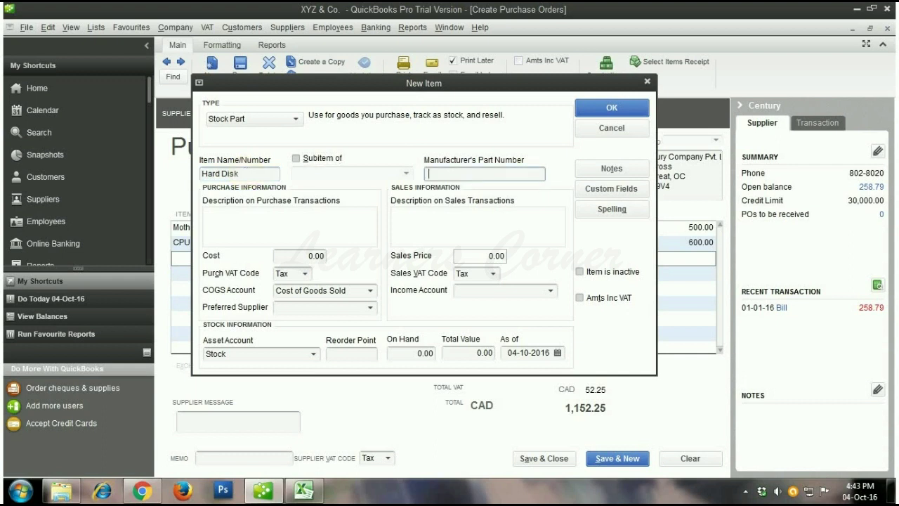
type("H 101")
key("Tab")
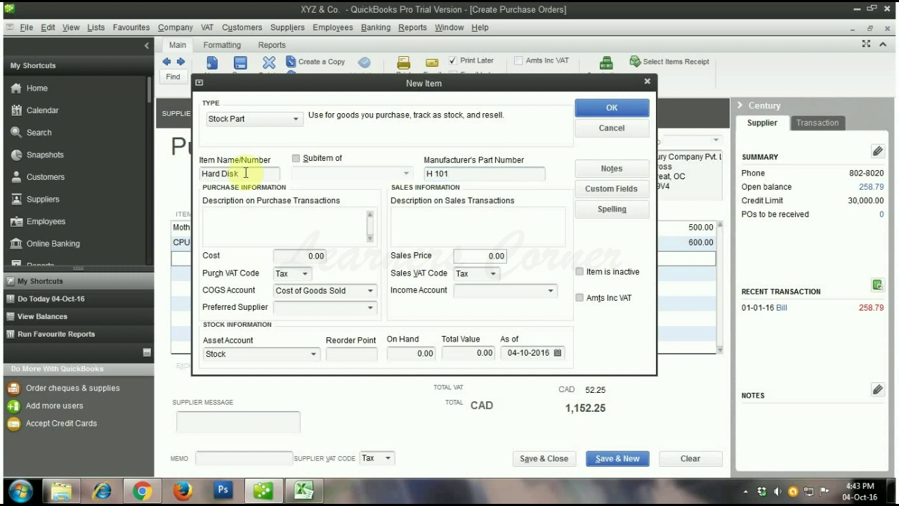
- Enter Hard Disk as the new item's purchase description and set its cost to 45
type("Ha")
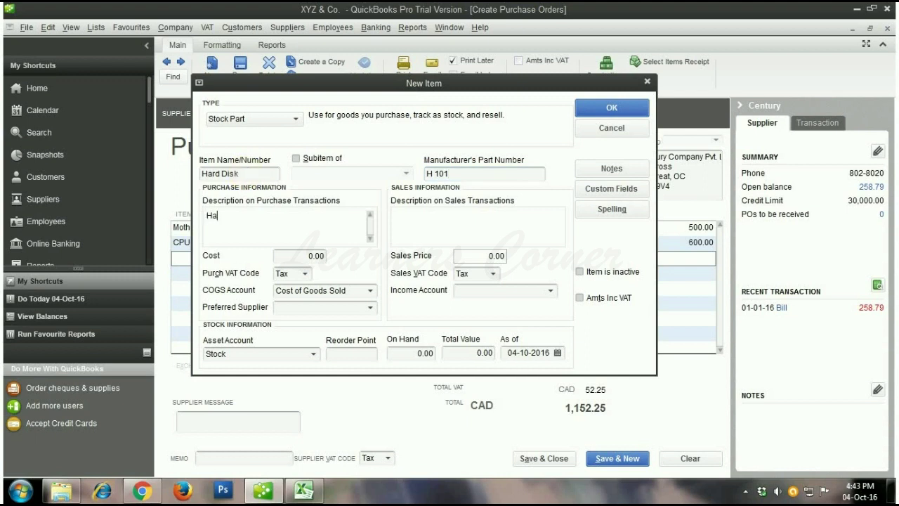
type("rd Disk")
key("Tab")
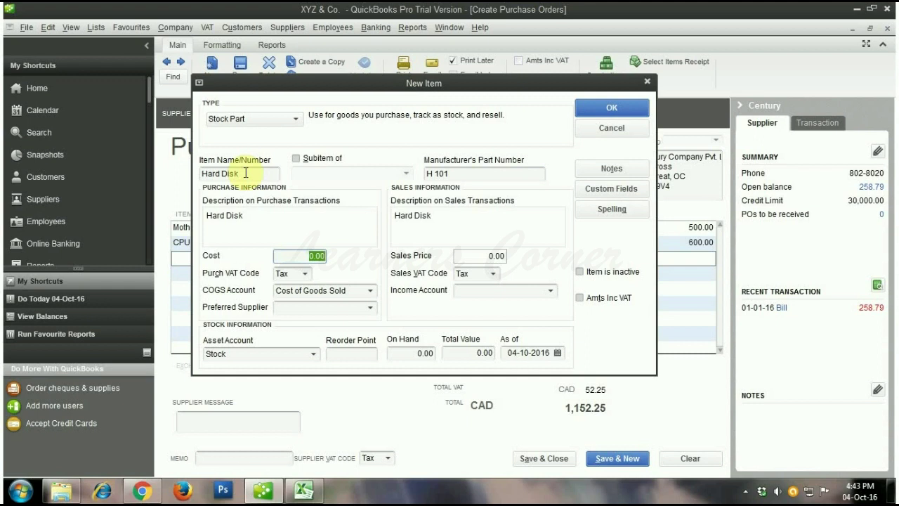
type("45")
key("Tab")
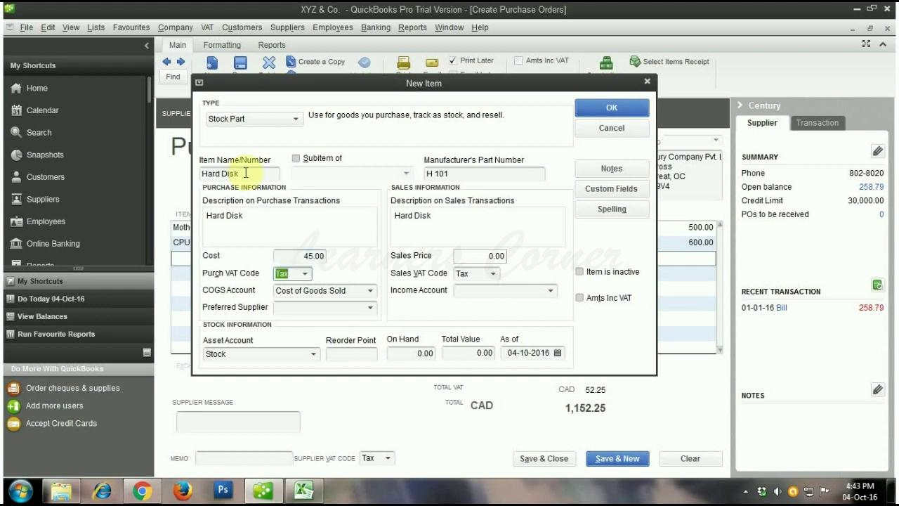
- Set the Hard Disk item's sales price to 55 and its income account to Sales
key("Tab")
key("Tab")
key("Tab")
key("Tab")
type("55")
key("Tab")
key("Tab")
type("S")
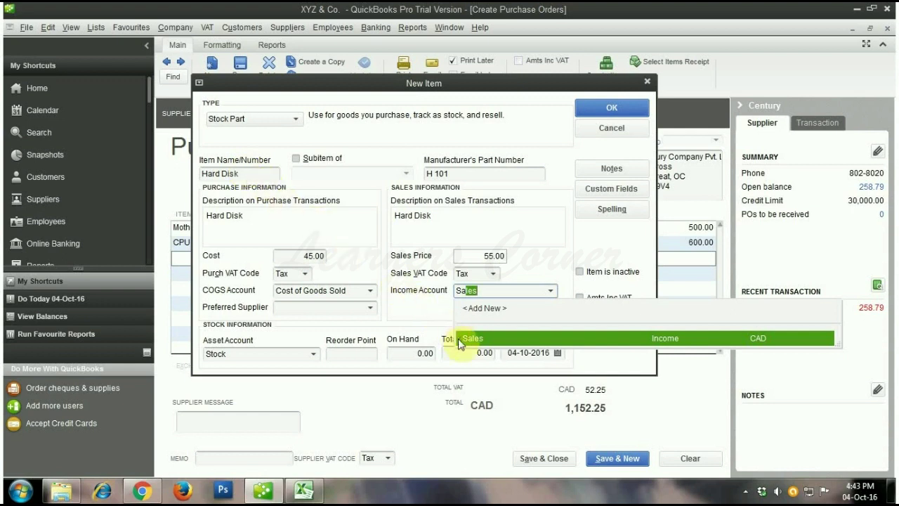
left_click(484, 341)
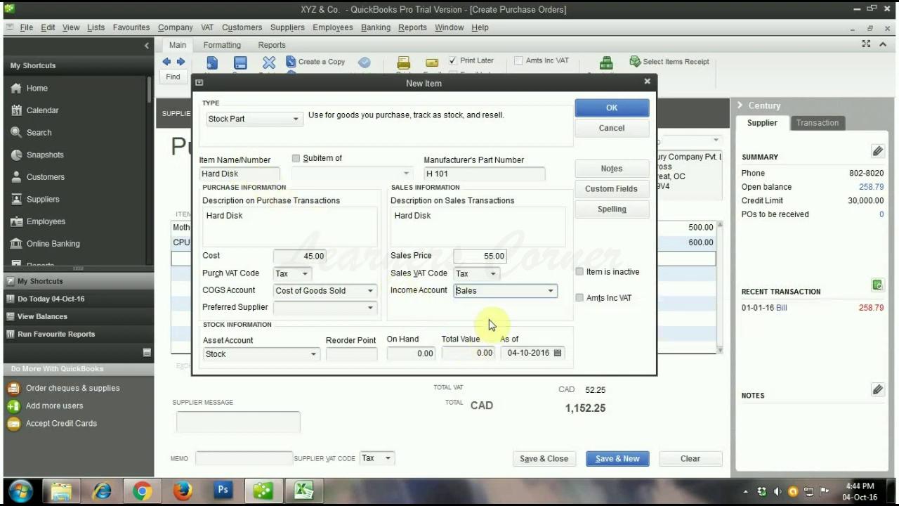
- Set the Hard Disk item's stock as-of date to 01-01-2016 and save the item to the order
key("Tab")
key("Tab")
key("Tab")
key("Tab")
key("Tab")
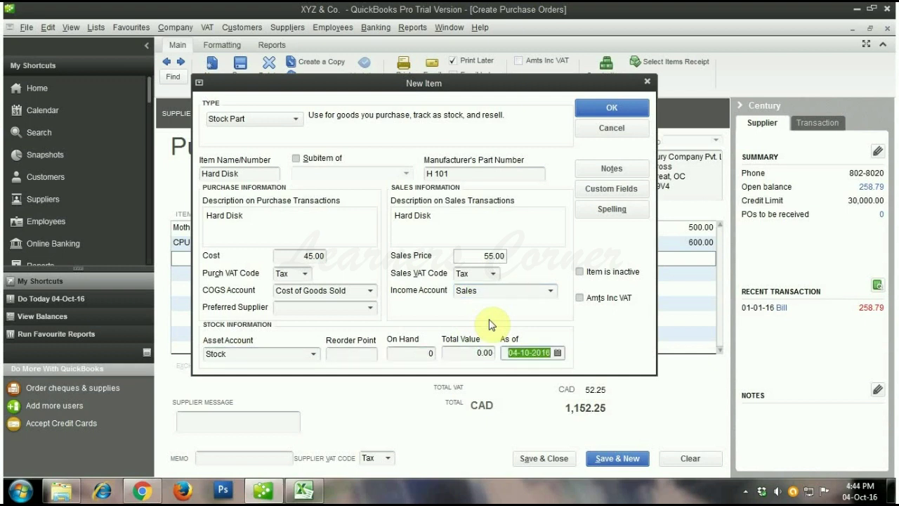
left_click(557, 353)
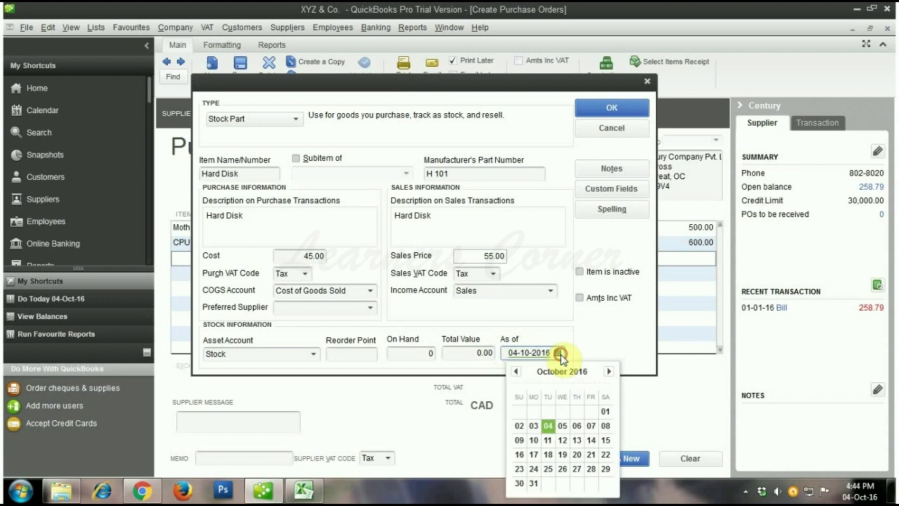
left_click(517, 372)
left_click(517, 372)
left_click(517, 372)
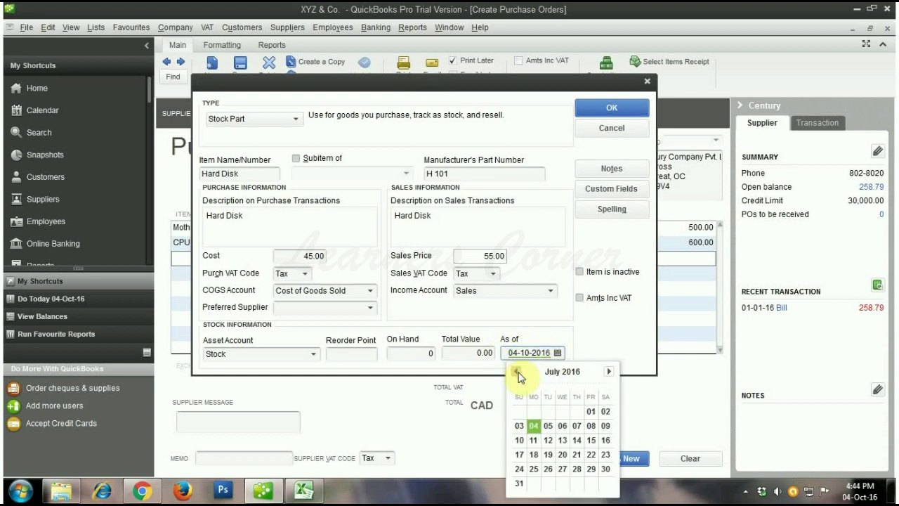
left_click(517, 371)
left_click(517, 372)
left_click(517, 372)
left_click(518, 372)
left_click(517, 371)
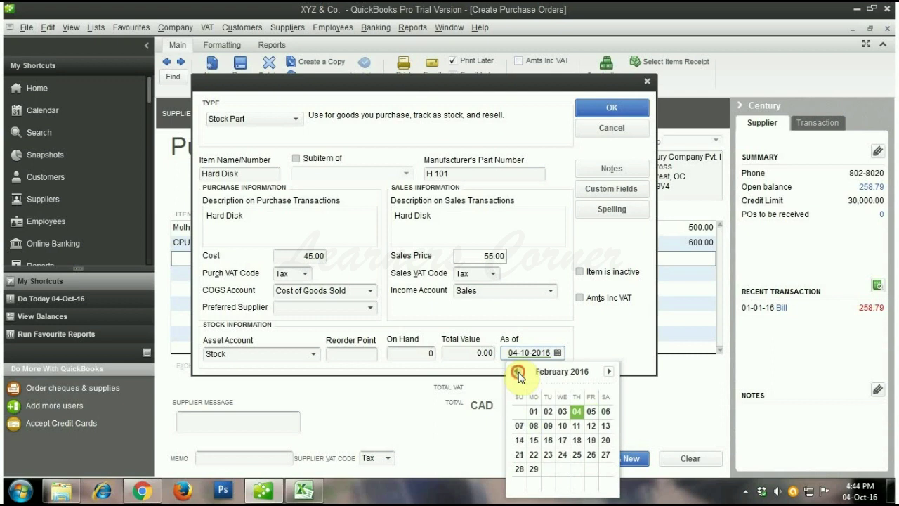
left_click(517, 372)
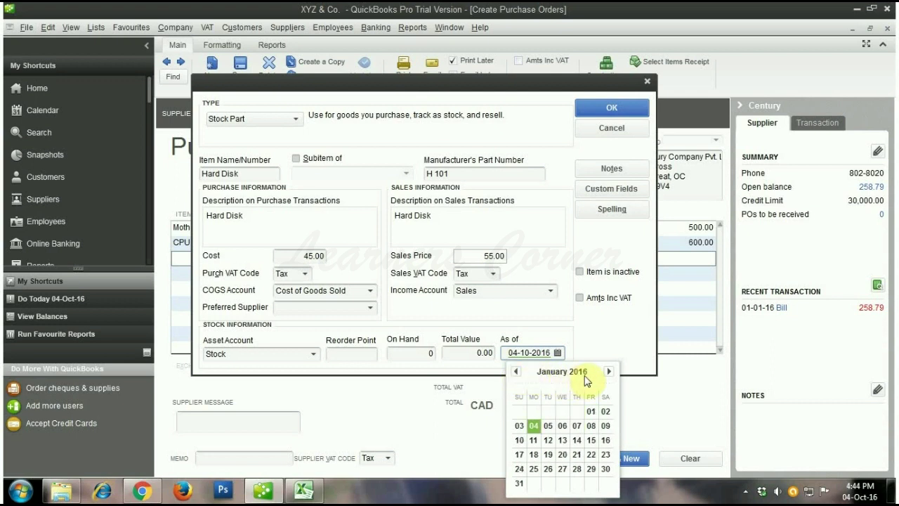
left_click(591, 409)
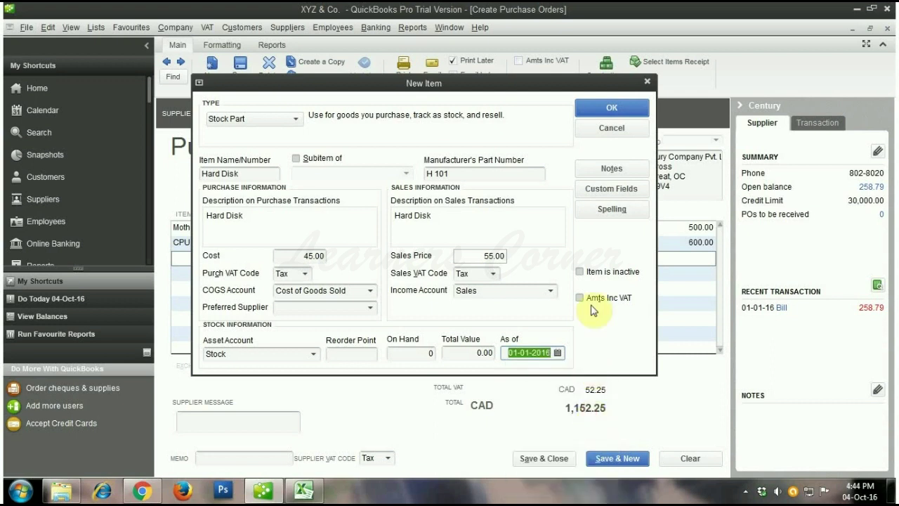
left_click(622, 108)
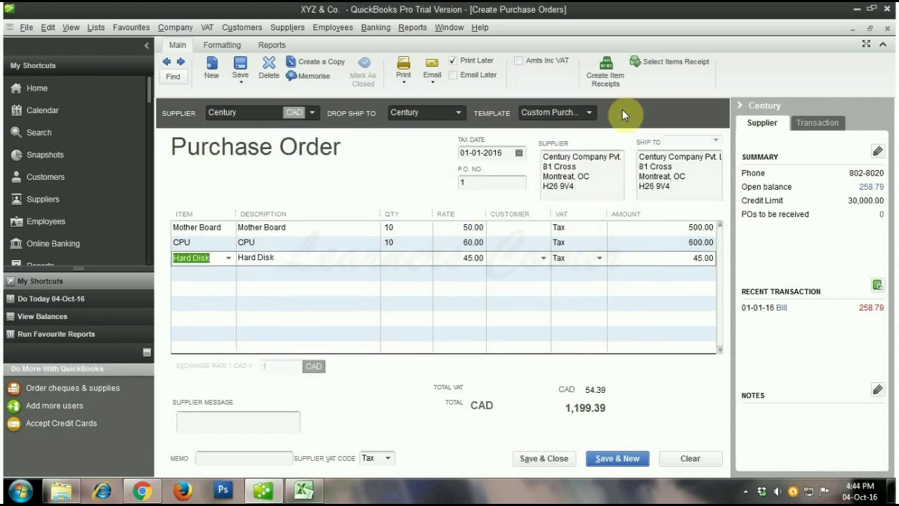
- Set the quantity on the Hard Disk order line to 10
left_click(407, 258)
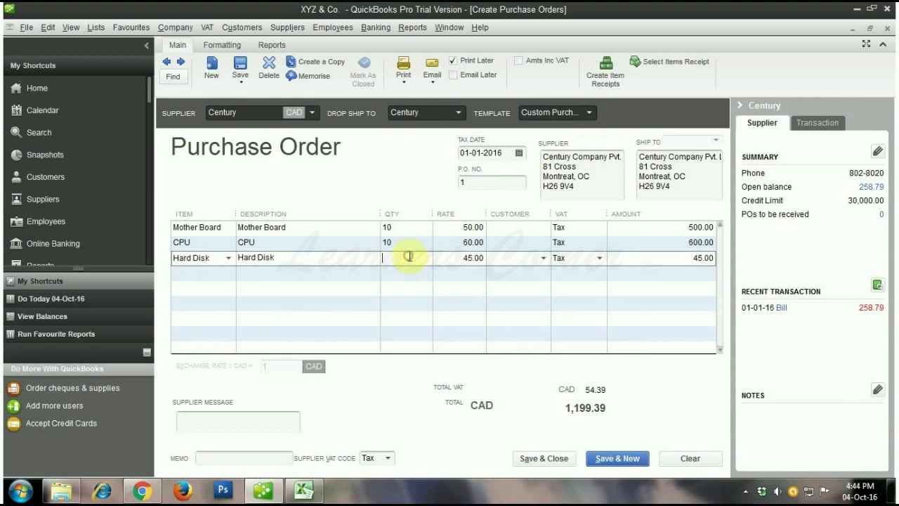
type("10")
key("Tab")
key("Tab")
key("Tab")
key("Tab")
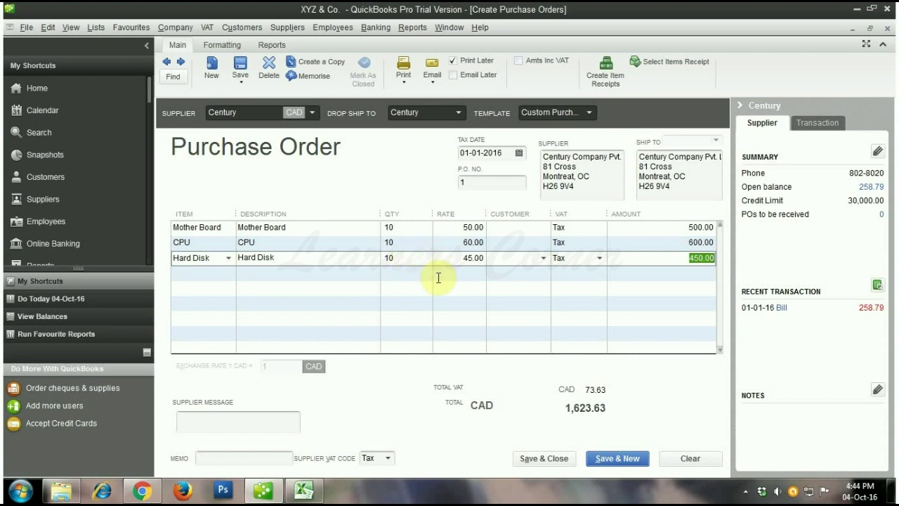
- Save and close the purchase order to Century, accepting its back-dated transaction date
left_click(437, 277)
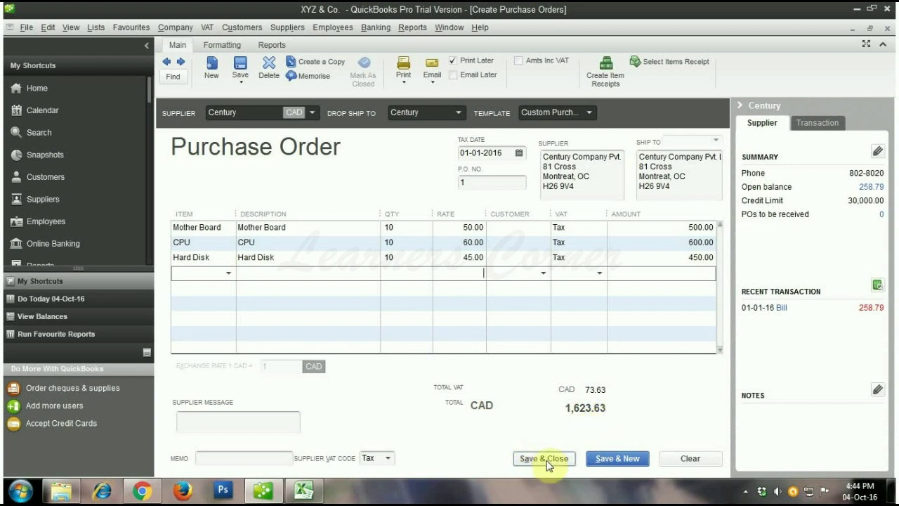
left_click(571, 461)
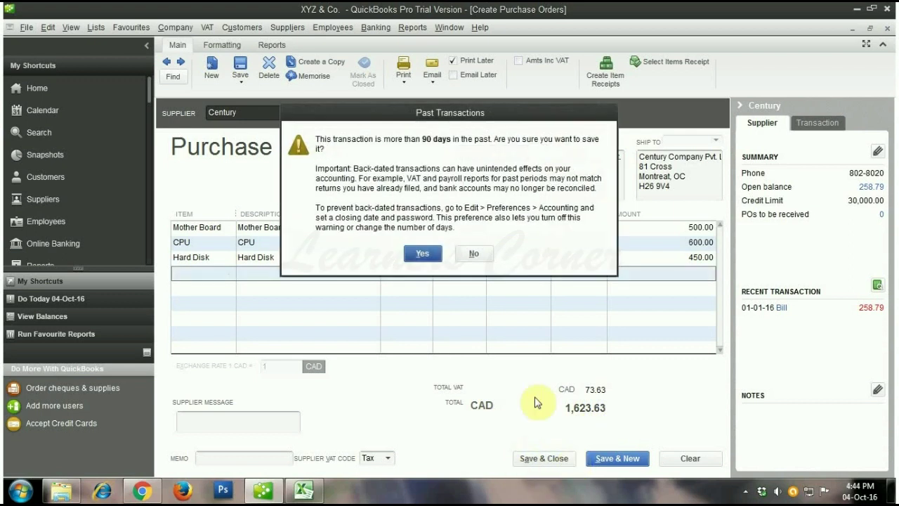
left_click(419, 255)
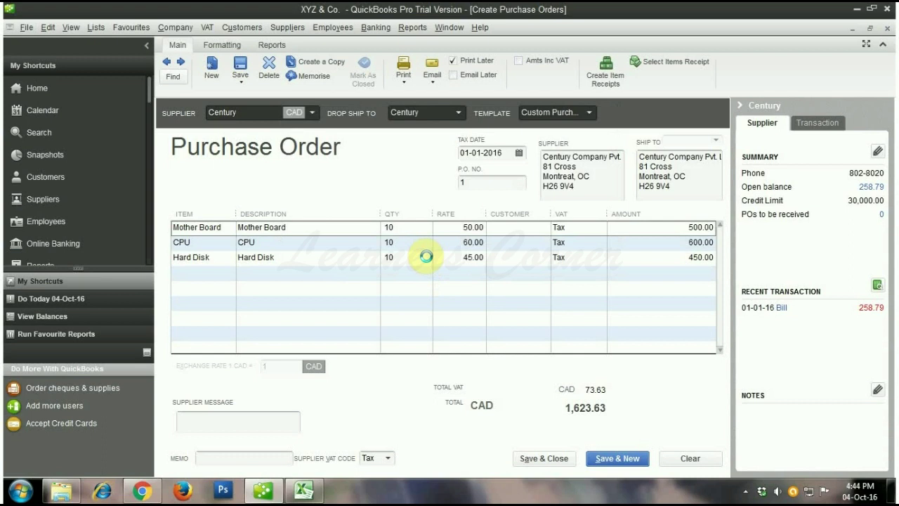